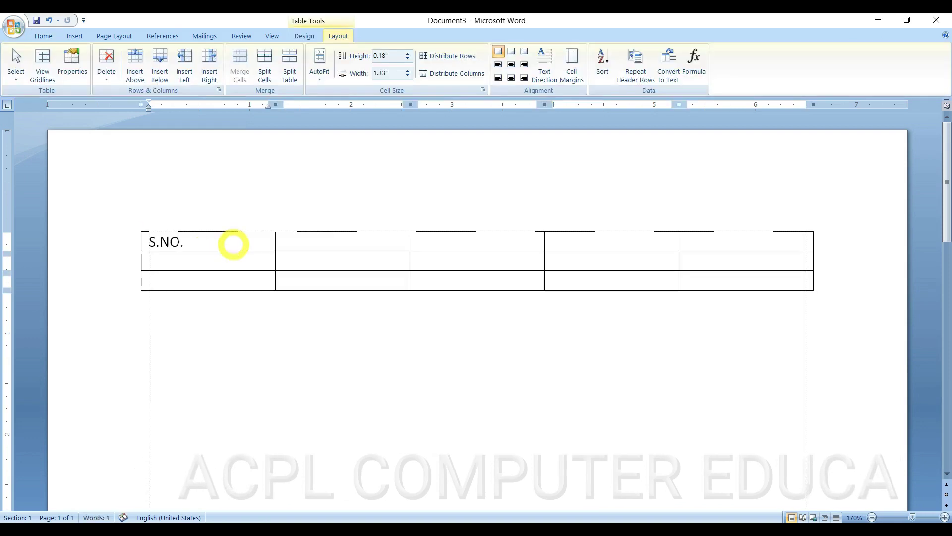
Fill the table's header row with S.No., Name, Class, Section and Group
key("BackSpace")
key("BackSpace")
type("o.")
key("Tab")
type("Name")
key("Tab")
type("Class")
key("Tab")
type("Section")
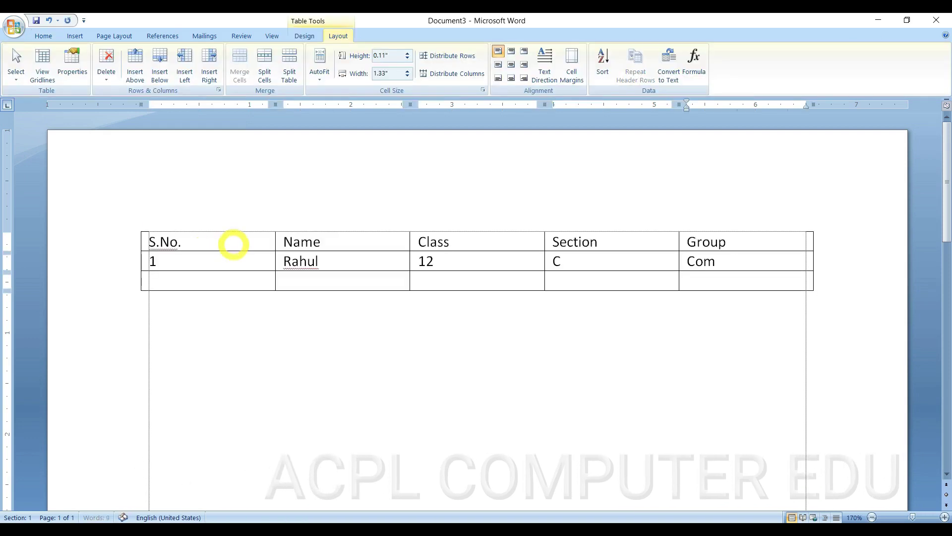
Complete the student rows numbered 1 to 7 with each student's name, class, section and group, such as 11, A, Arts
key("BackSpace")
type("in\t11\tA\tArts\t3\tRohan\t12\tA\tArts\t4\tJitendra\t12\tB\tScience\t5\tNikhil\t11\tA\tArts\t6\tSohail\t12\tC\tCommerce\t7\tAshok\t12\tA\tArts")
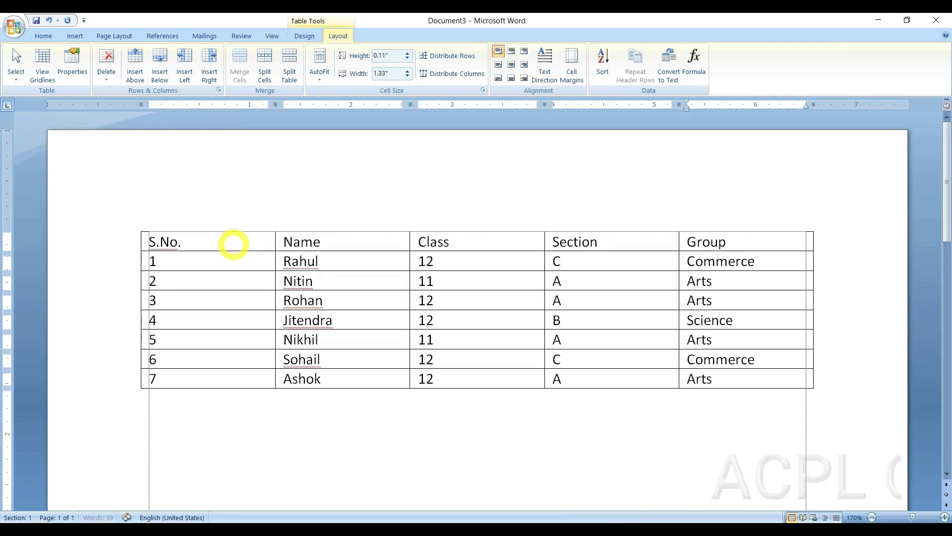
left_click(391, 491)
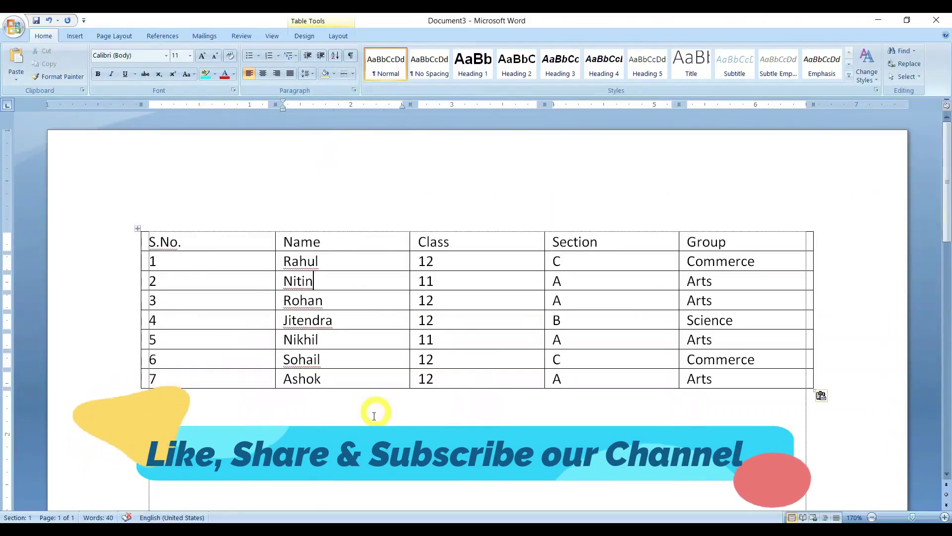
left_click(374, 417)
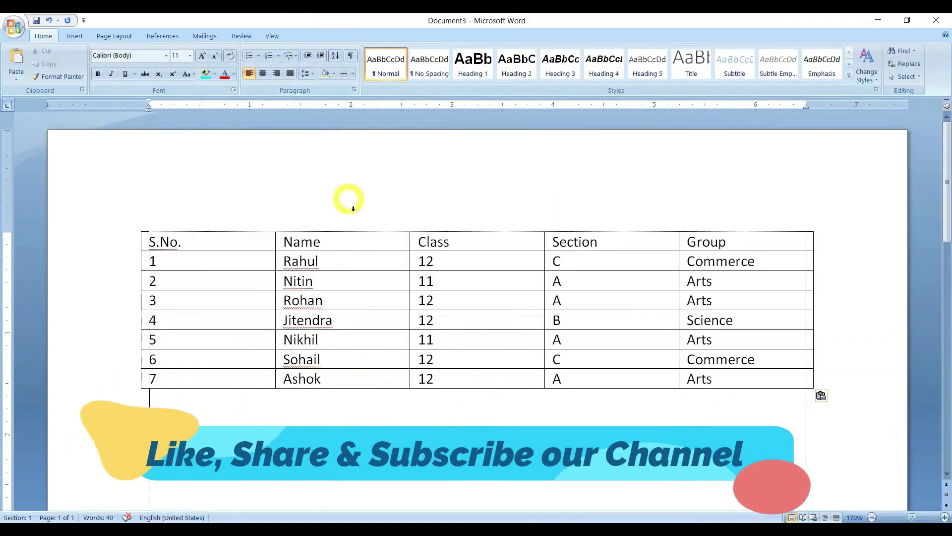
Select only the Name cell in row 3 with the Select Cell option
left_click(369, 259)
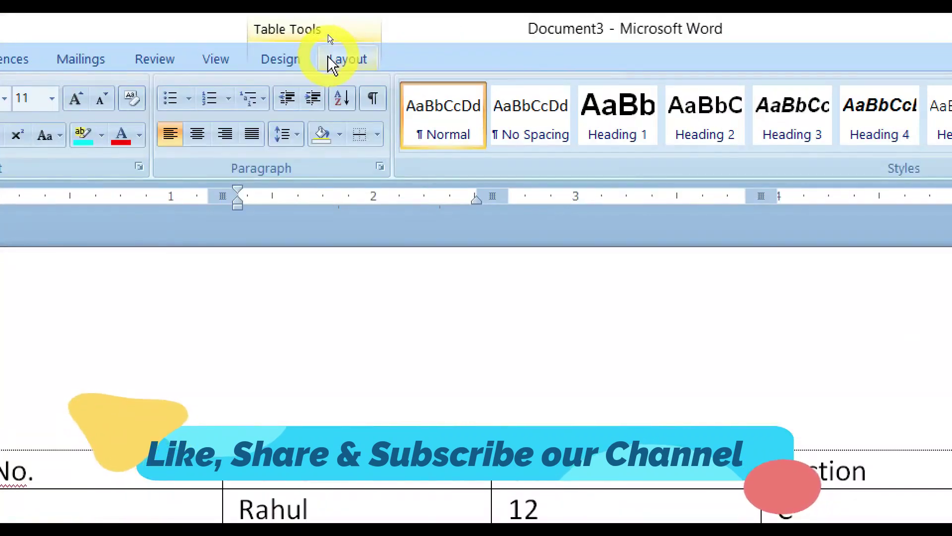
left_click(356, 62)
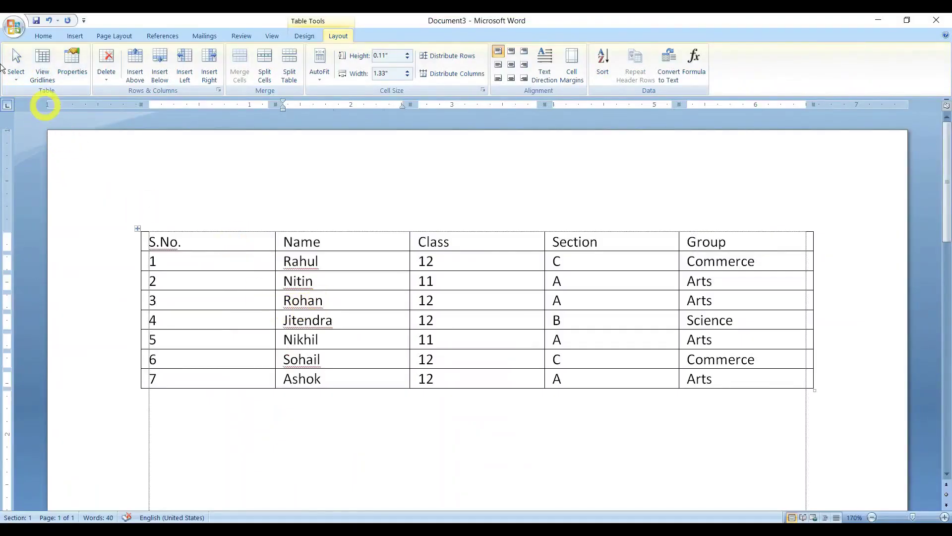
left_click(16, 75)
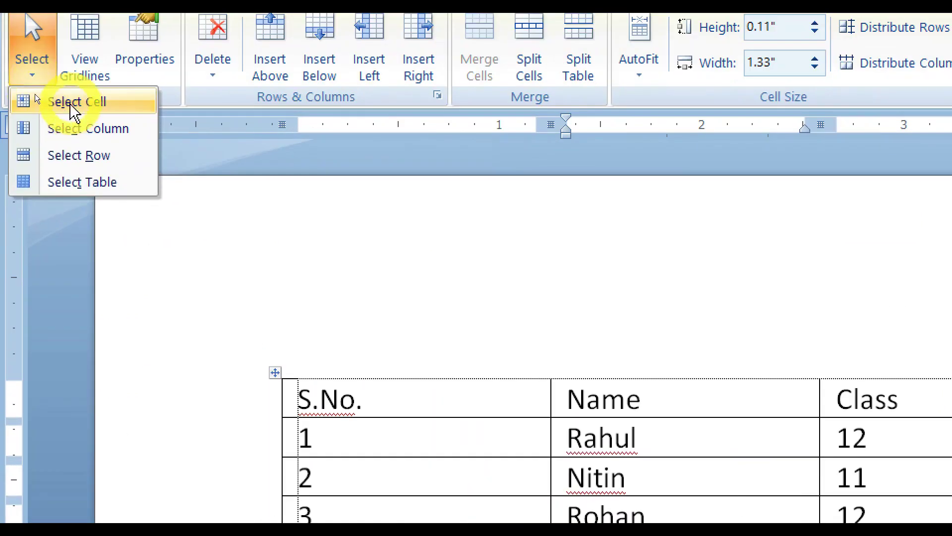
left_click(32, 93)
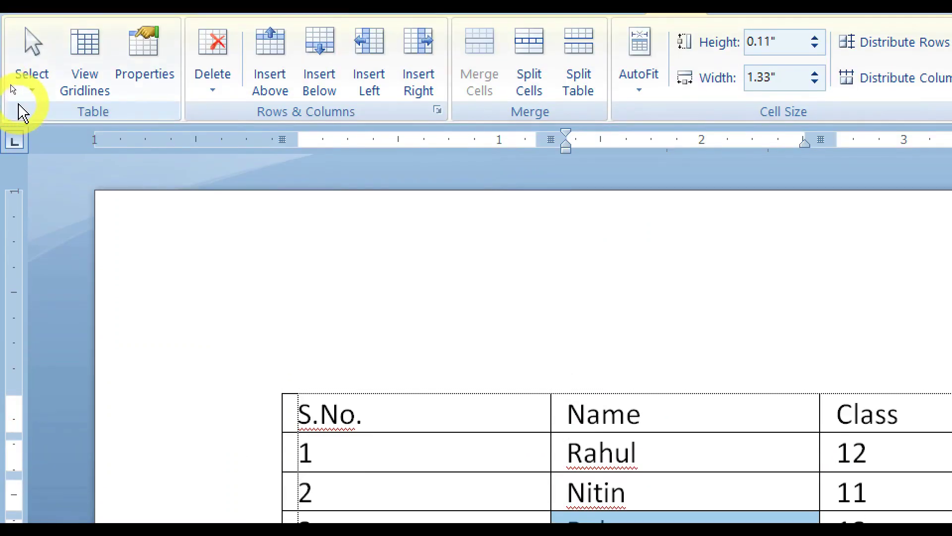
left_click(32, 87)
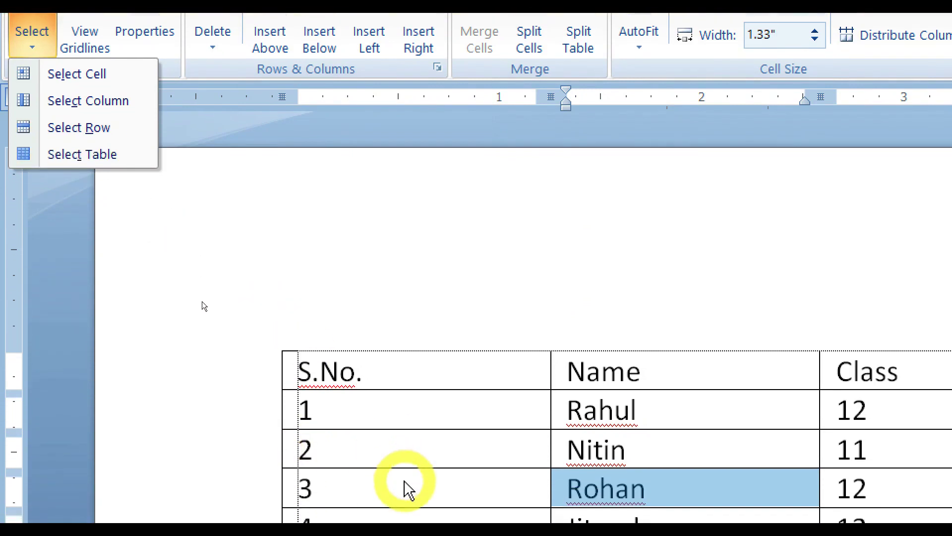
left_click(204, 313)
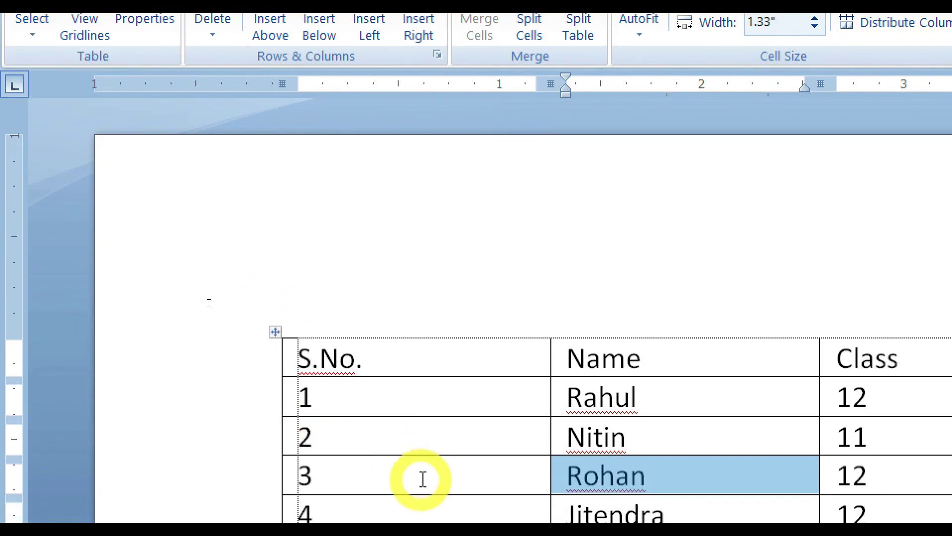
Select the entire row 3 of the table with the Select Row option
left_click(343, 477)
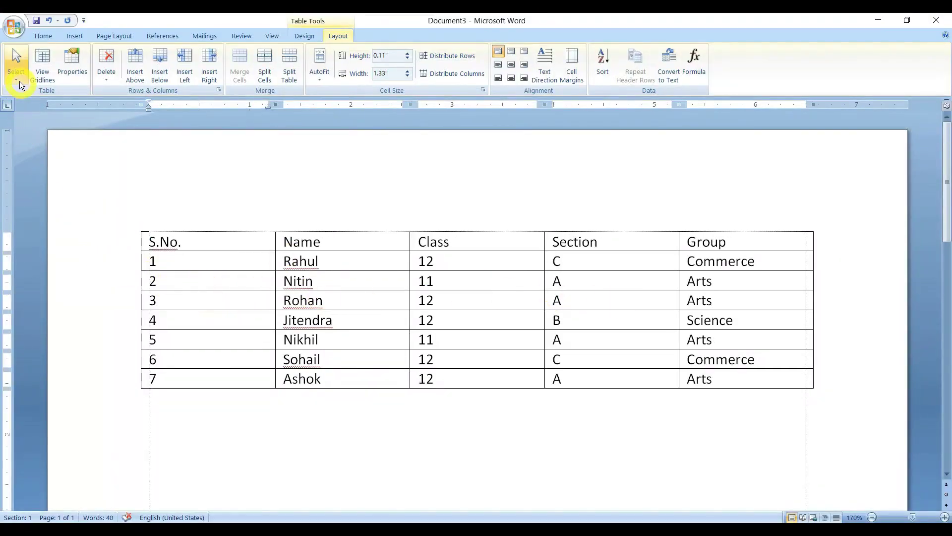
left_click(19, 82)
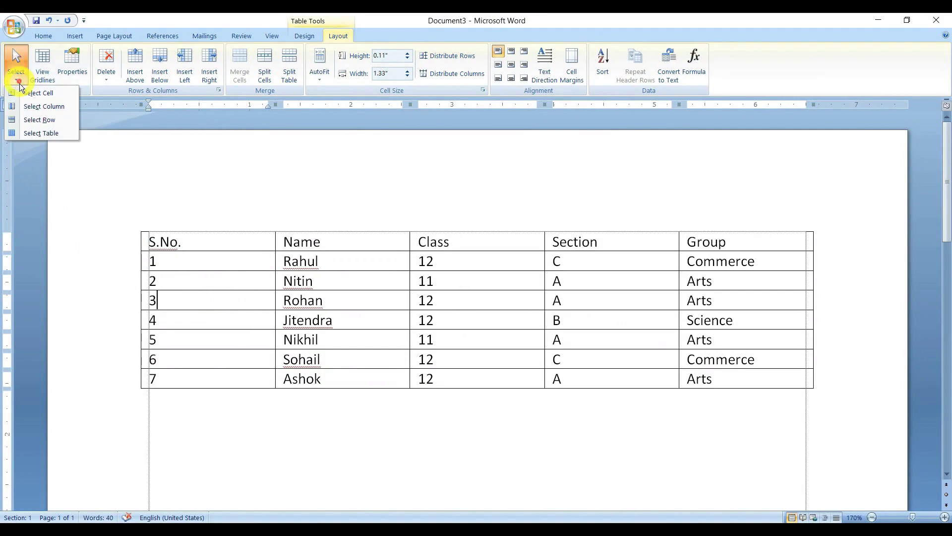
left_click(27, 120)
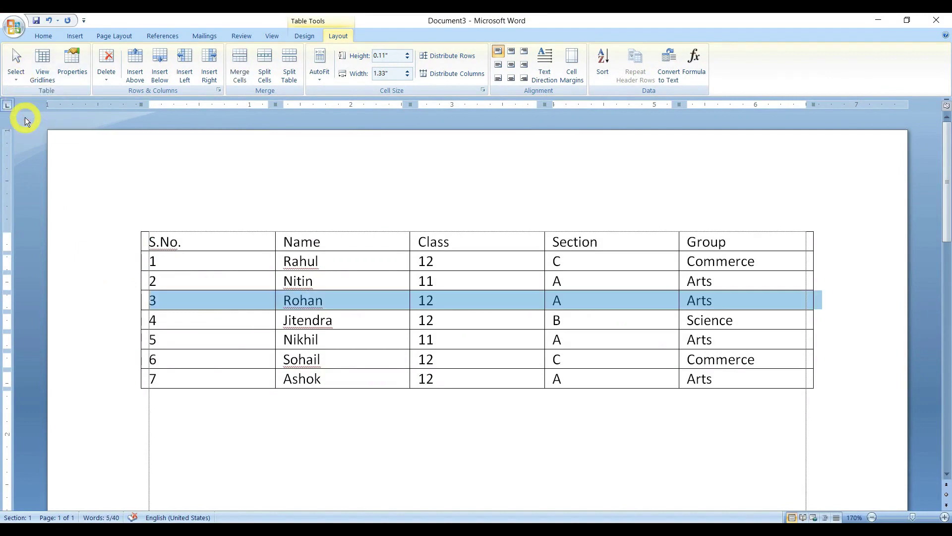
Select the whole Class column with the Select Column option
left_click(456, 257)
left_click(453, 319)
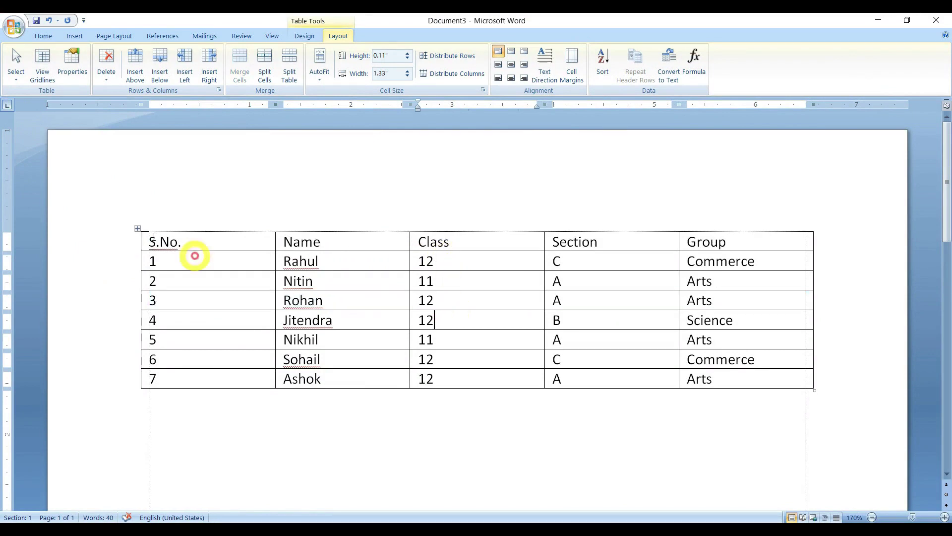
left_click(18, 80)
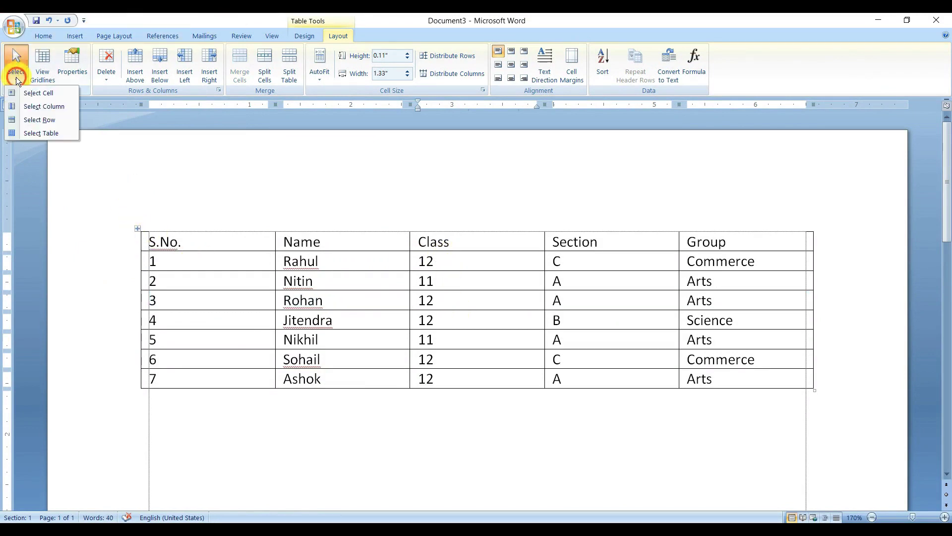
left_click(28, 105)
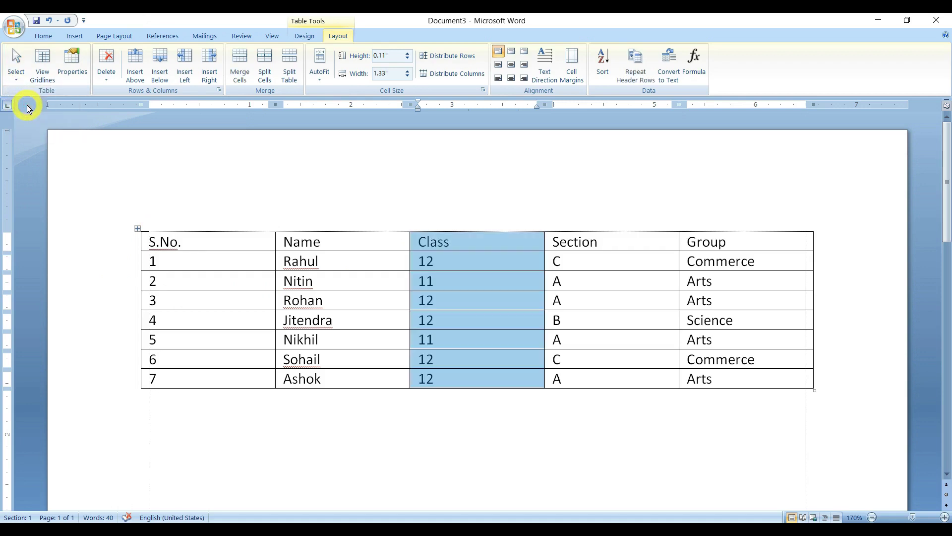
Select the complete table with the Select Table option
left_click(361, 306)
left_click(496, 374)
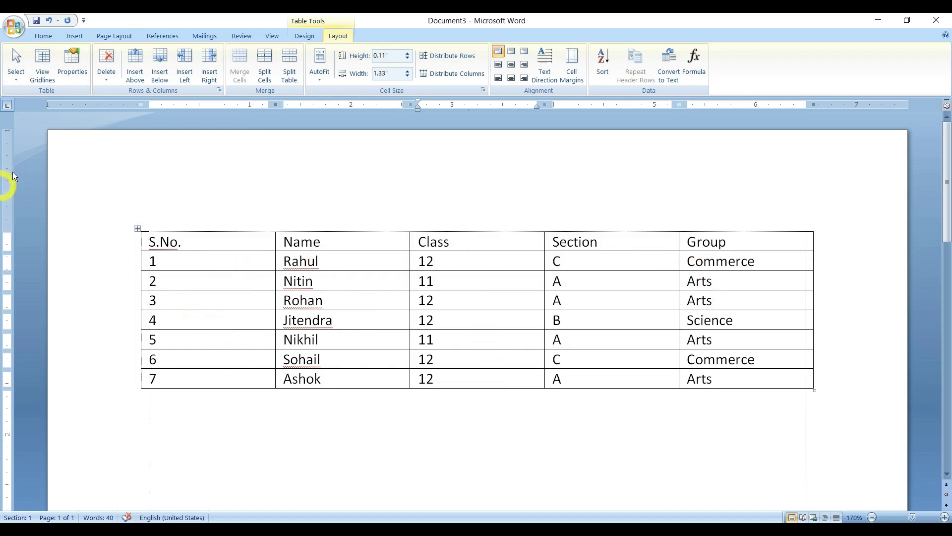
left_click(17, 79)
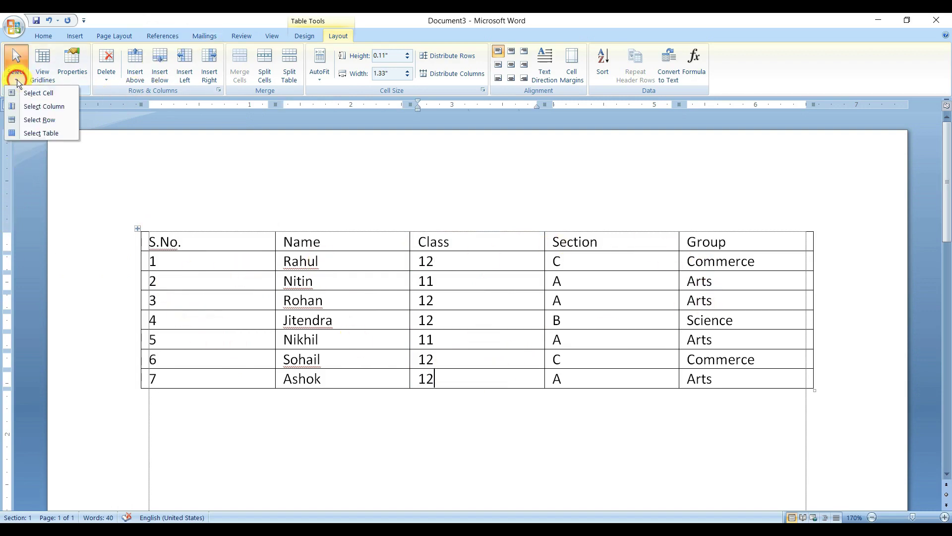
left_click(41, 132)
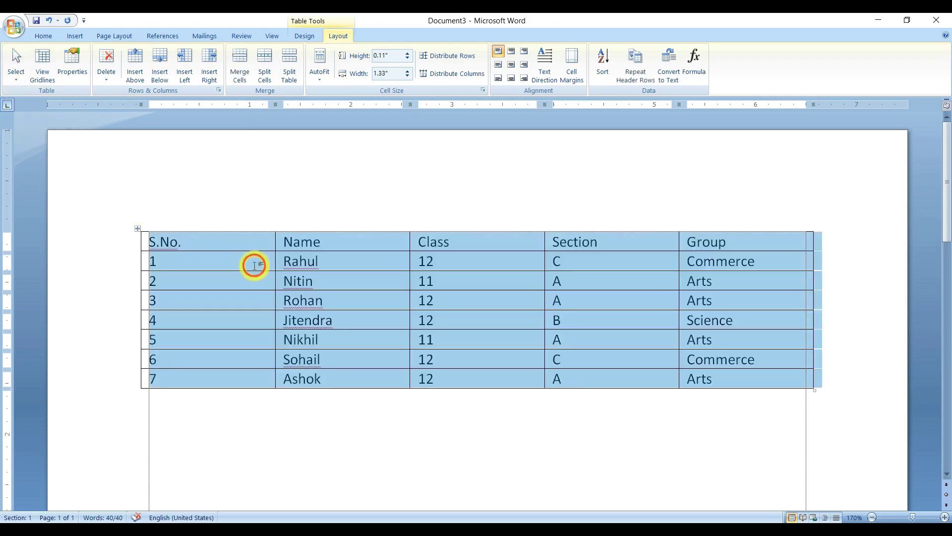
Select the Name column's cells from header to row 7, and then row 3's cells from S.No. to Group
left_click(254, 266)
left_click_drag(373, 248, 378, 375)
left_click(251, 303)
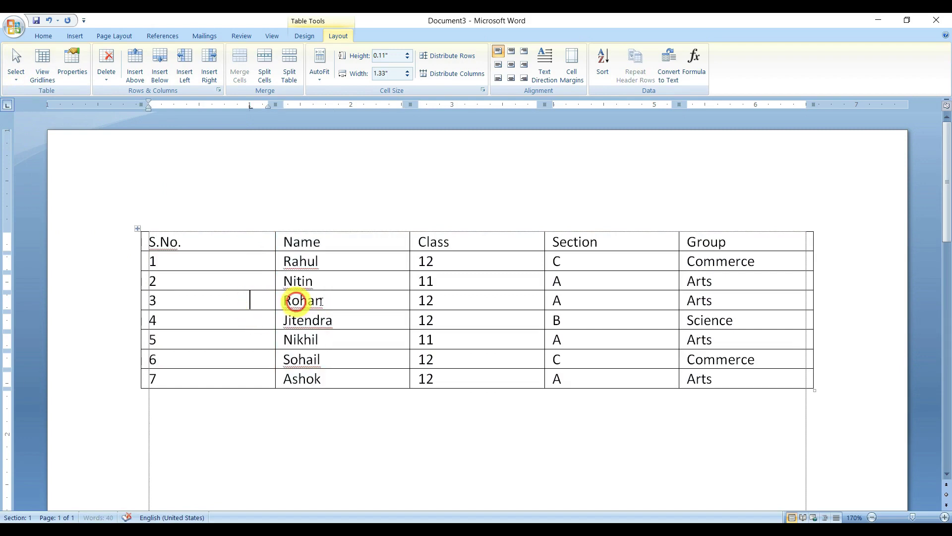
left_click_drag(217, 297, 695, 300)
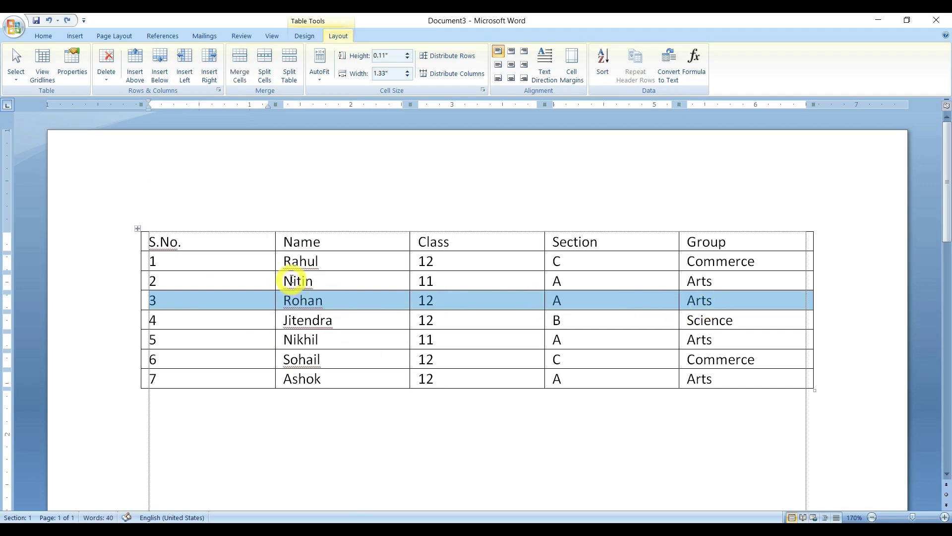
Select part of the name text in row 2, and then all cells from the S.No. header to the last Group cell
left_click_drag(291, 281, 326, 278)
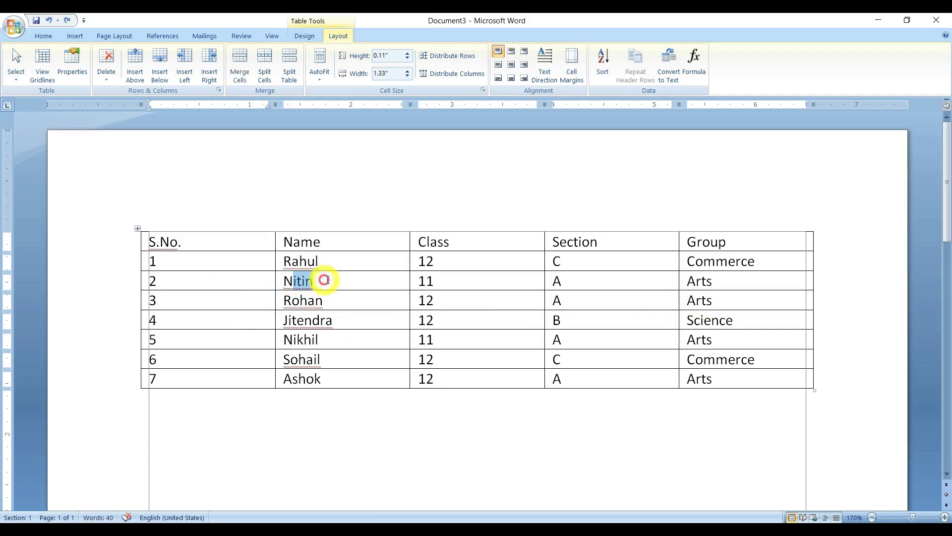
left_click(274, 305)
left_click_drag(151, 236, 716, 371)
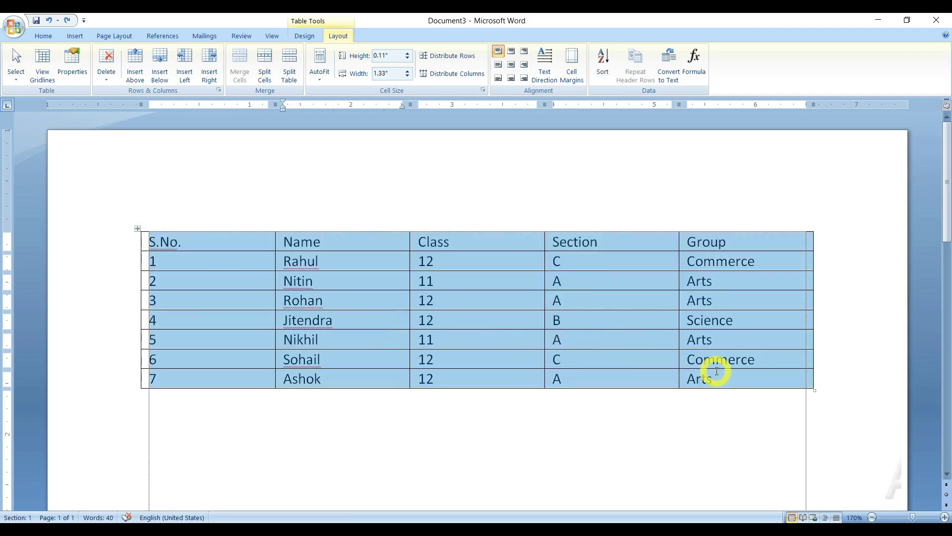
left_click(344, 261)
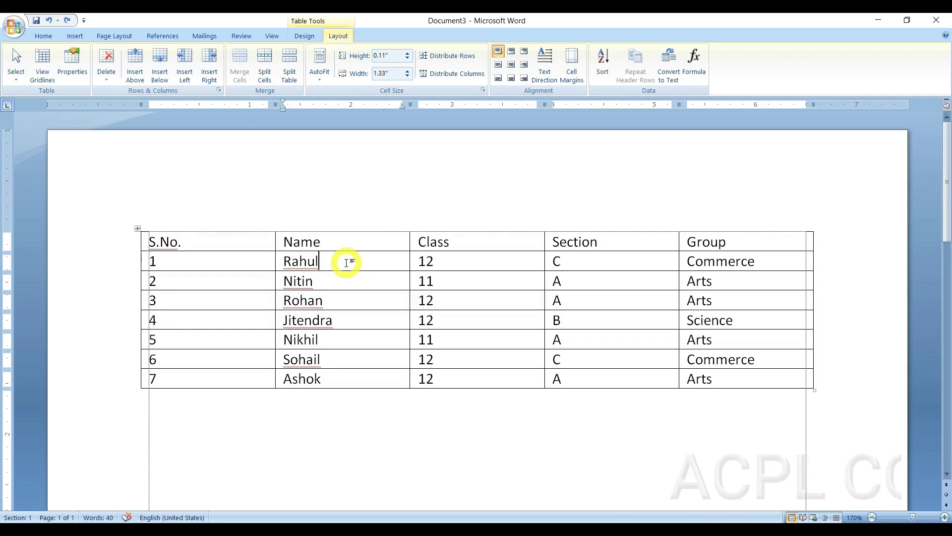
Select the Name column from its upper edge, and then row 3 from the page margin beside it
left_click(344, 229)
left_click(254, 300)
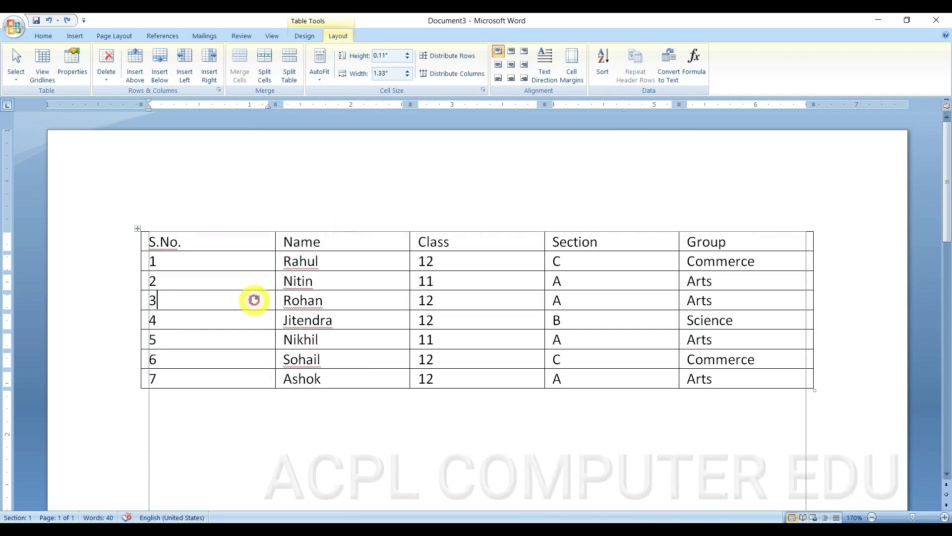
left_click(135, 308)
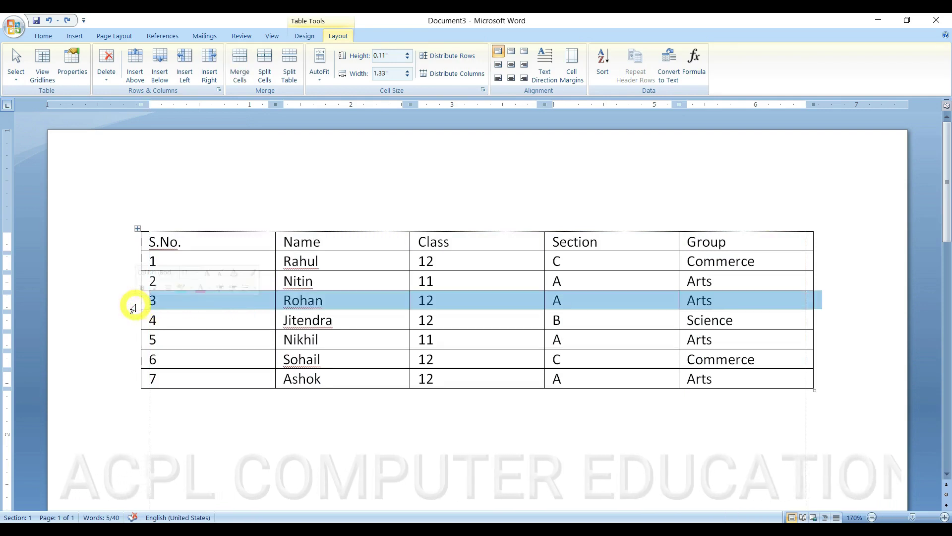
left_click(203, 324)
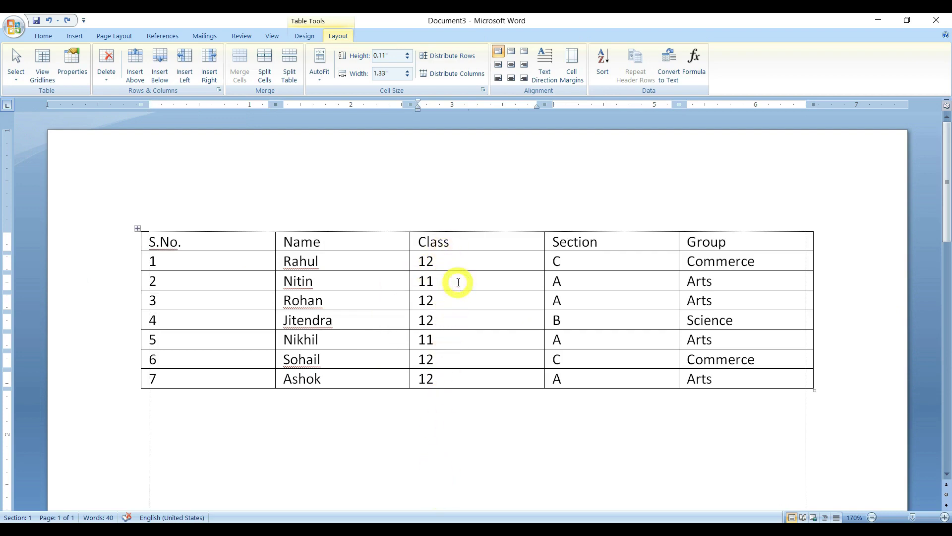
Select the Class column with the Select Column option, then clear the selection by placing the cursor in the S.No. cell of row 2
left_click(15, 82)
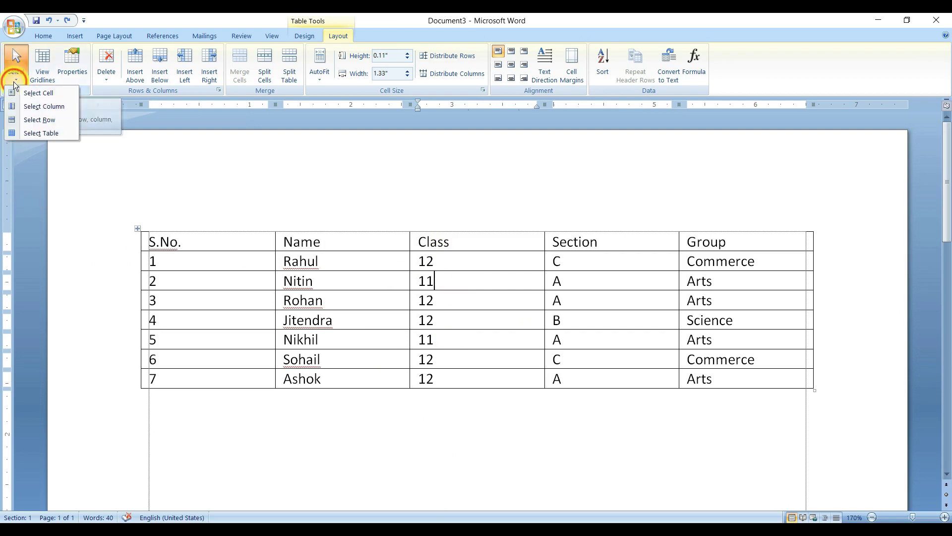
left_click(29, 108)
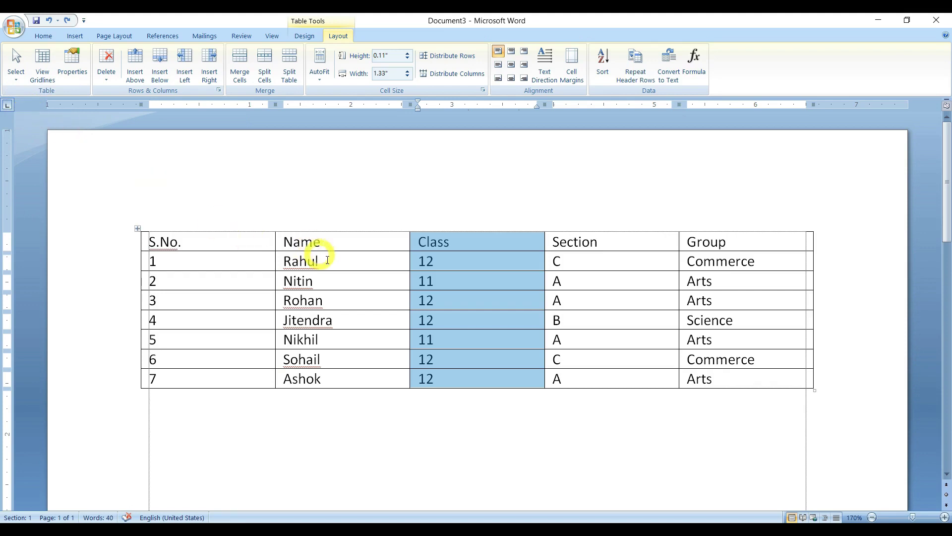
left_click(346, 280)
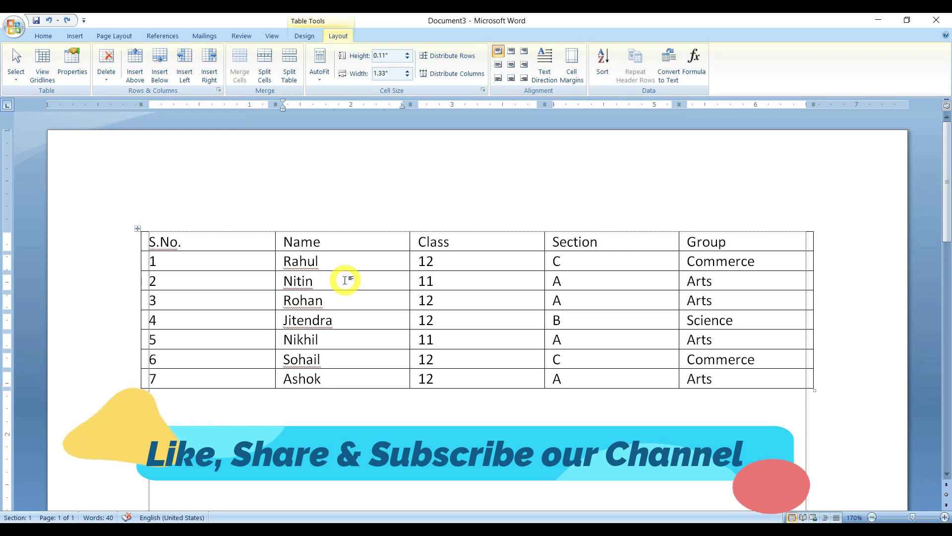
left_click(251, 283)
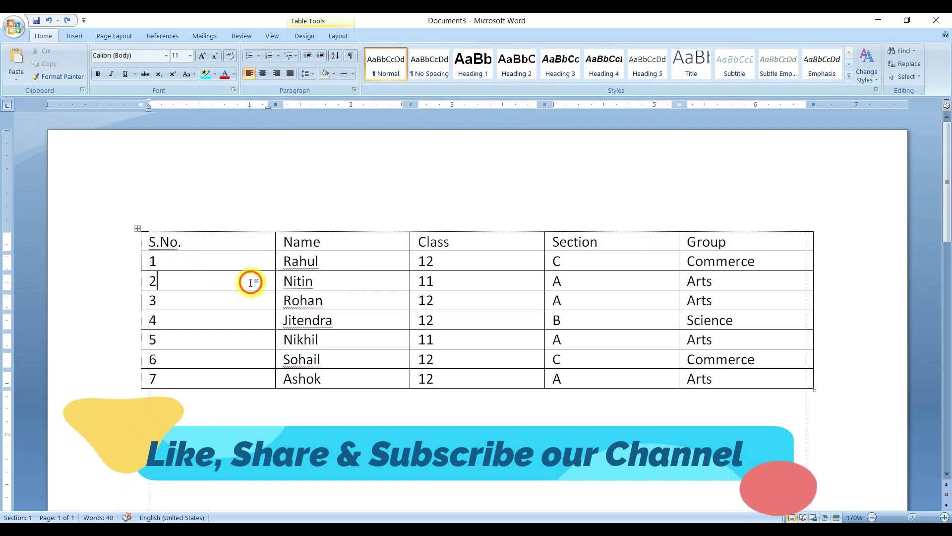
Select all cells of the student table and remove its borders with the No Border option
left_click(337, 35)
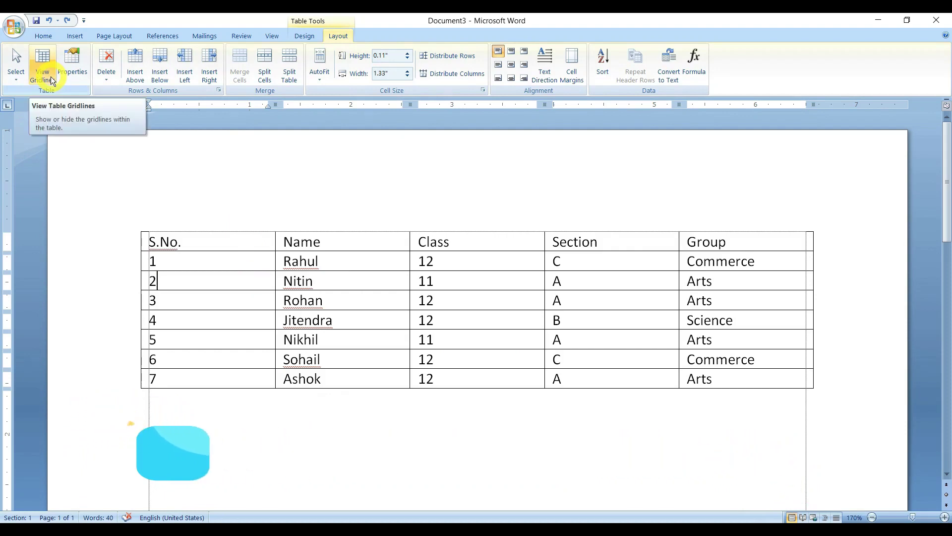
left_click(177, 285)
left_click_drag(211, 247, 705, 367)
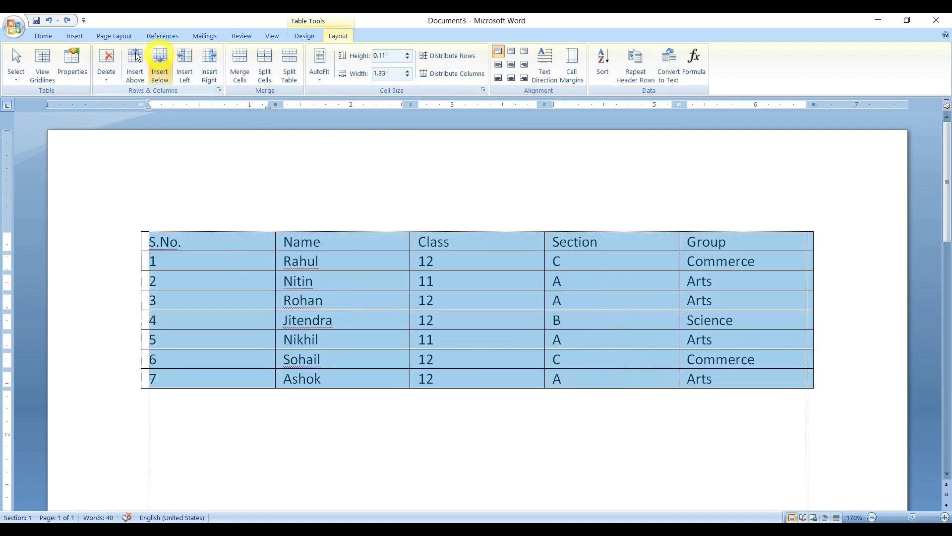
left_click(45, 36)
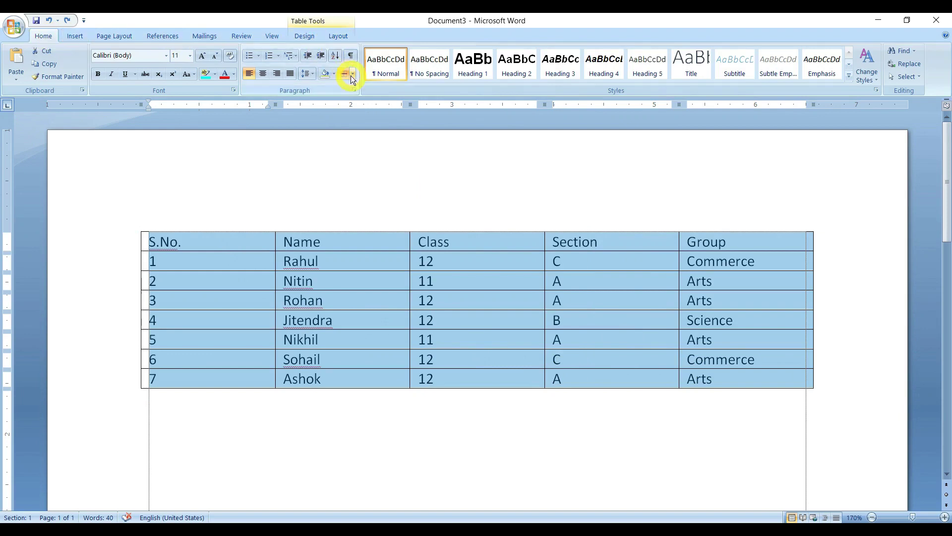
left_click(352, 74)
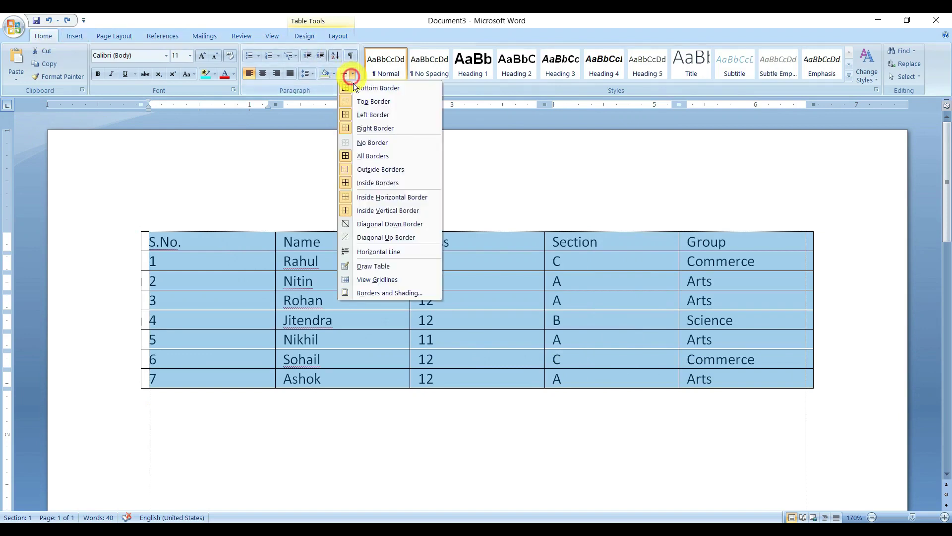
left_click(346, 143)
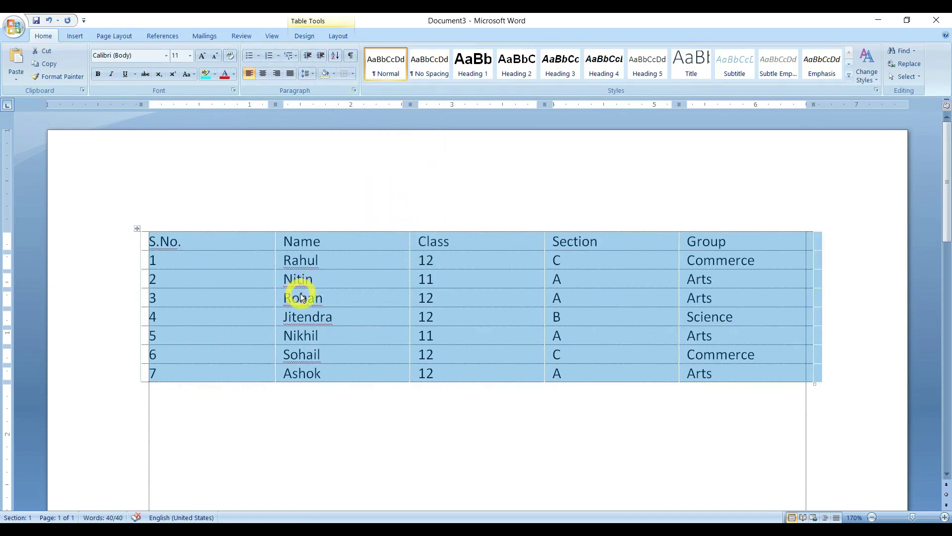
Clear the selection, check the borderless table in Print Preview, and return to the document
left_click(301, 297)
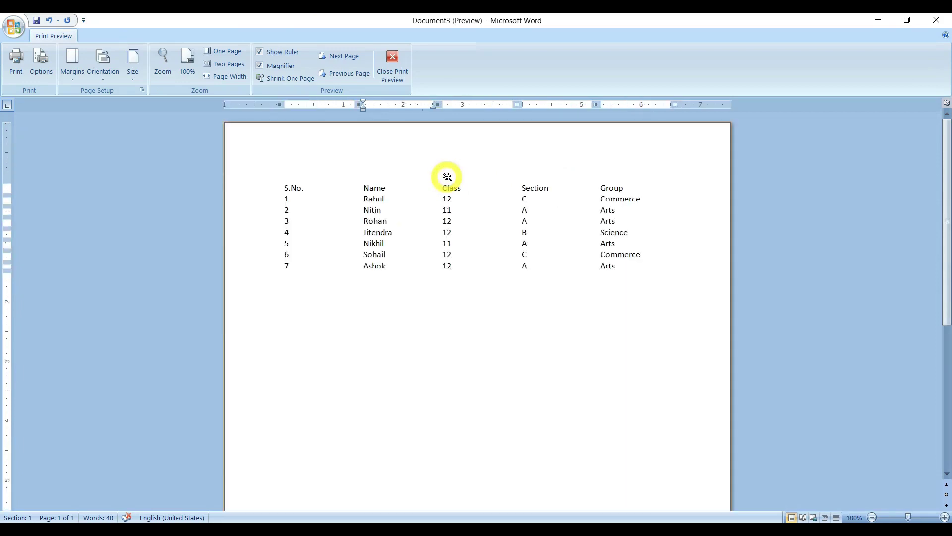
key("Escape")
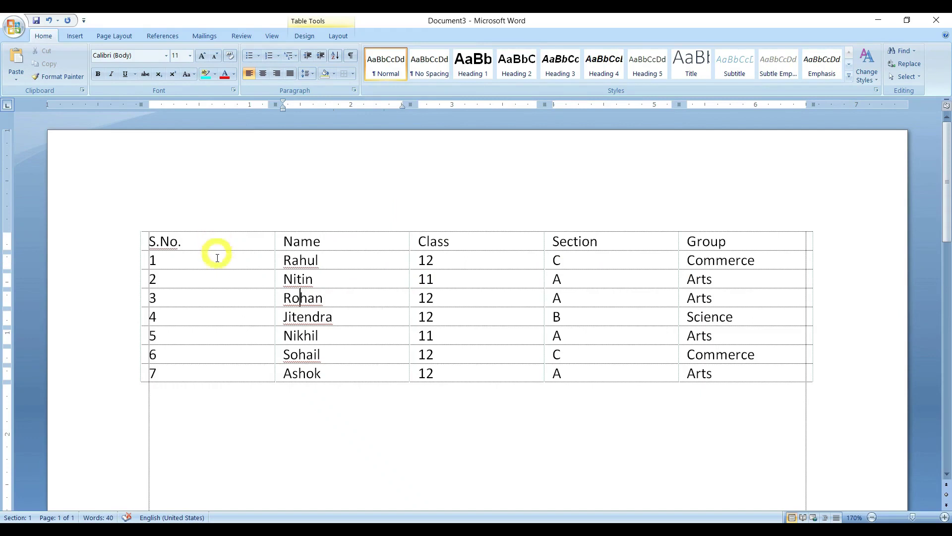
Select the whole table and turn on View Gridlines, then deselect it by placing the cursor below
scroll(224, 257, "up", 2)
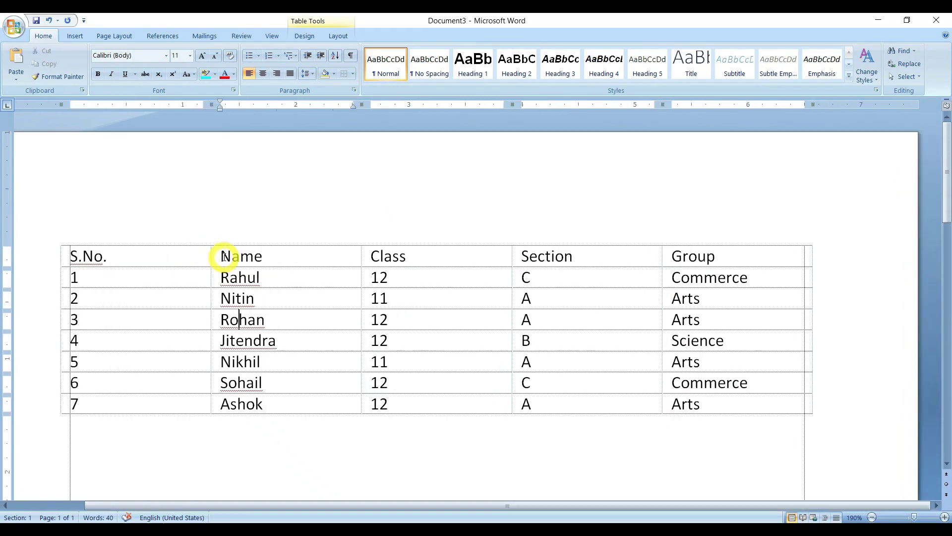
left_click_drag(136, 255, 704, 404)
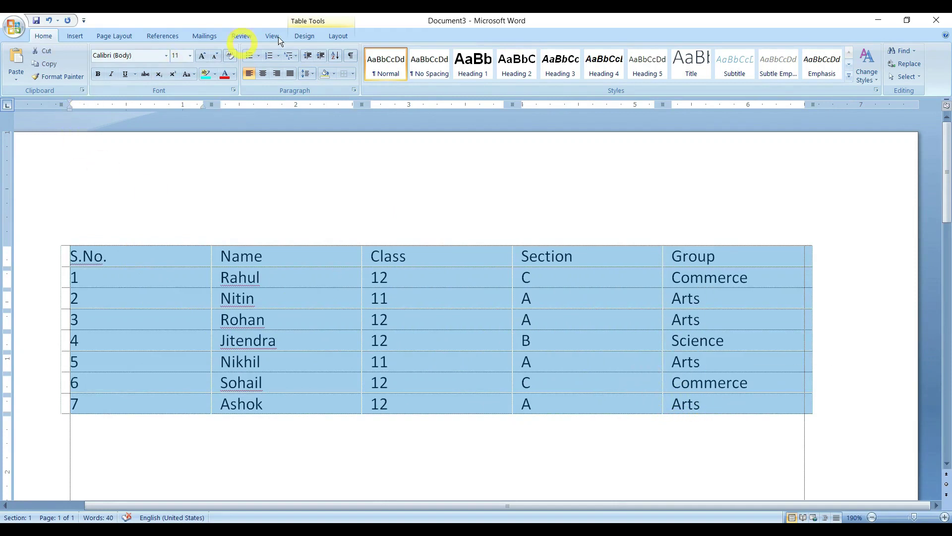
left_click(335, 36)
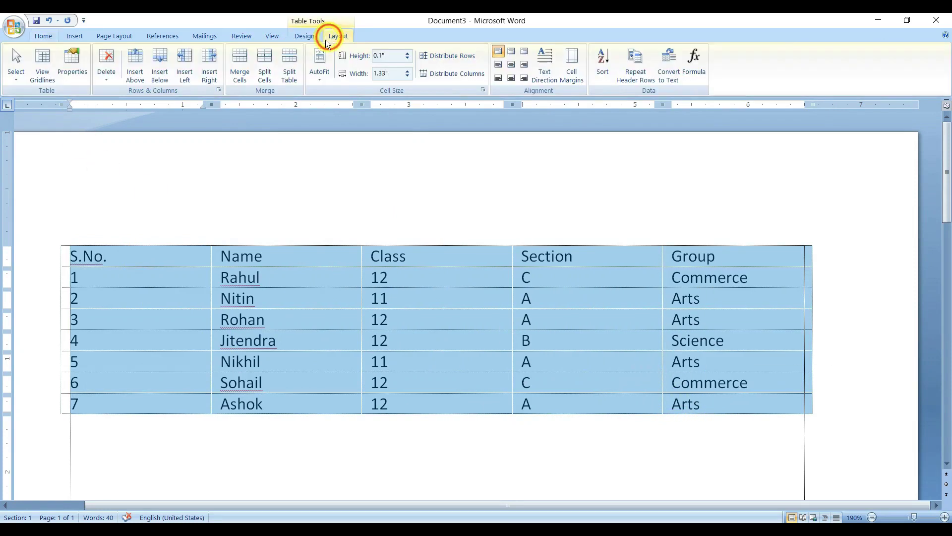
left_click(46, 64)
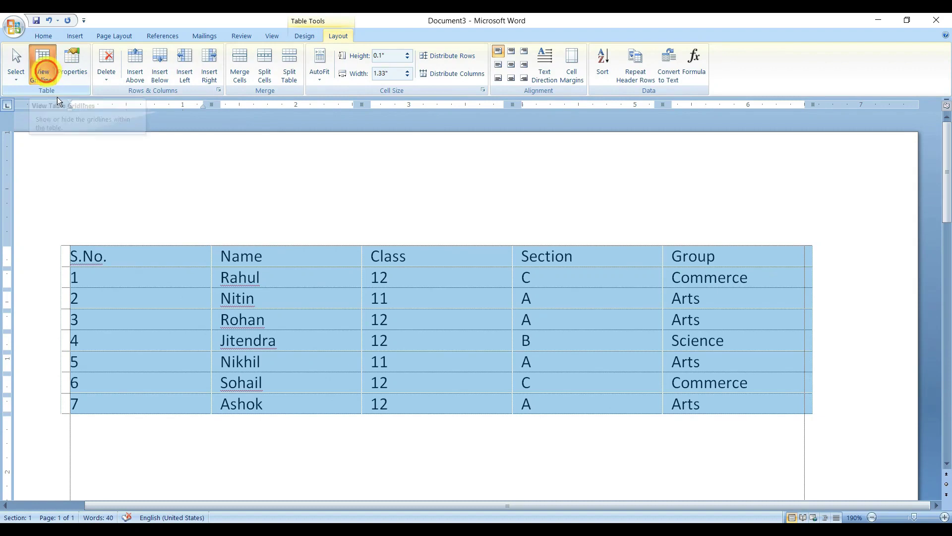
left_click(102, 425)
Reselect all table cells, turn View Gridlines off again, and place the cursor below the table
left_click_drag(123, 256, 695, 395)
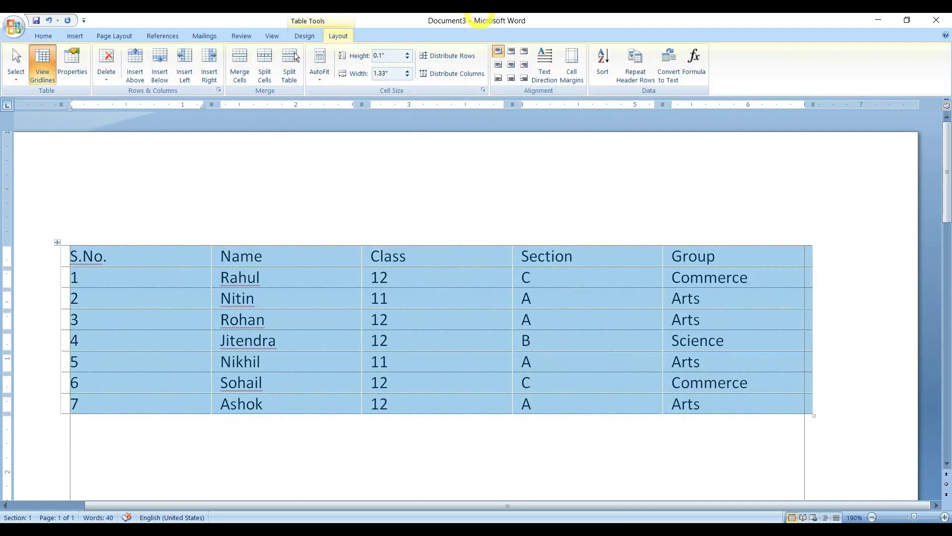
left_click(42, 64)
left_click(162, 431)
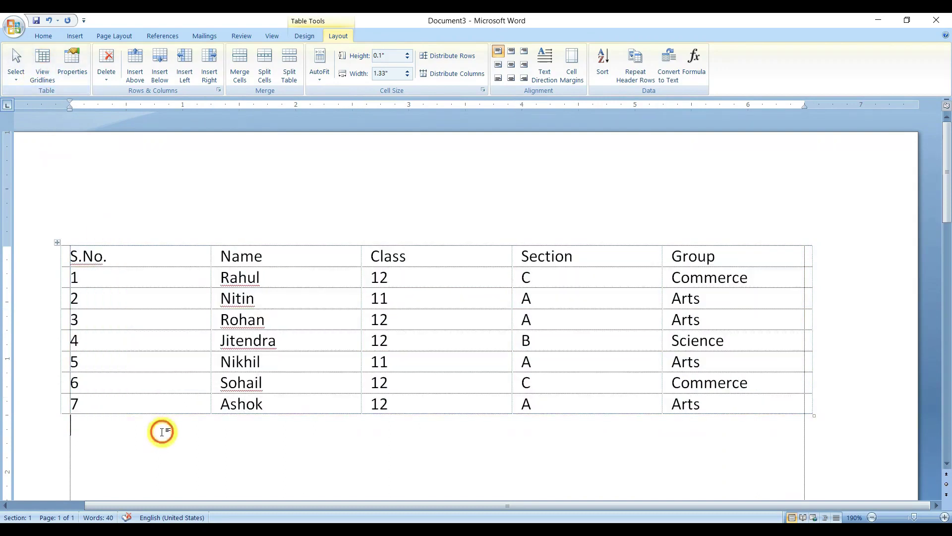
Examine the text boundary lines around the page's text area, from the table down to the lower margin
scroll(162, 431, "down", 5)
scroll(66, 379, "down", 5)
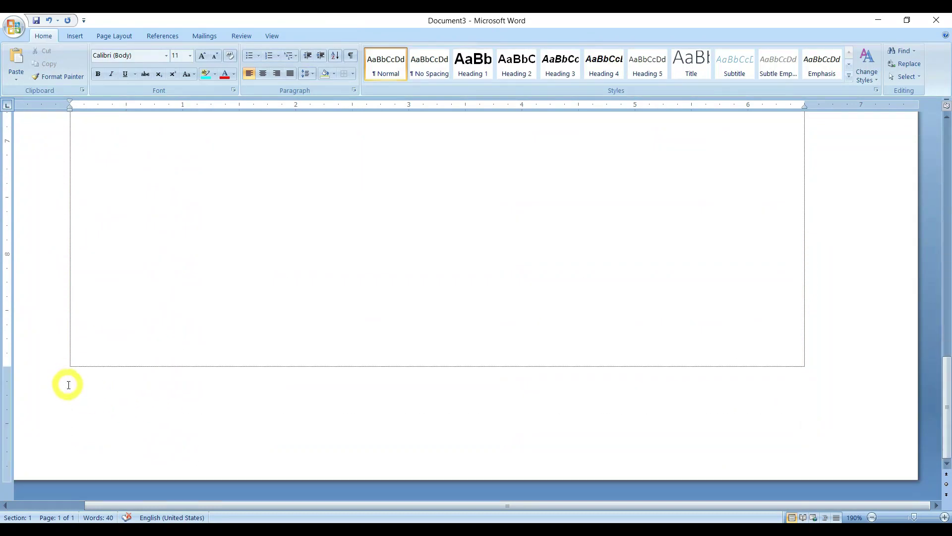
scroll(574, 340, "up", 10)
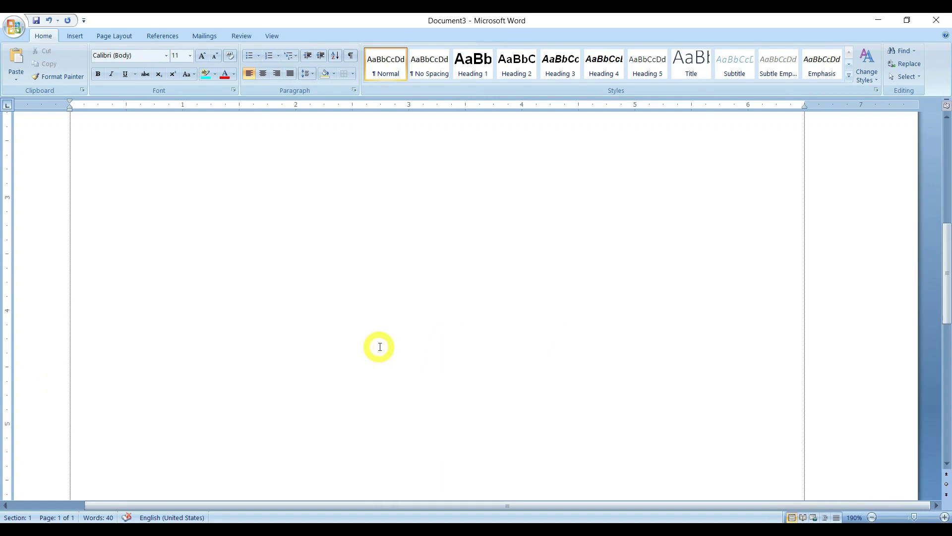
left_click(363, 347)
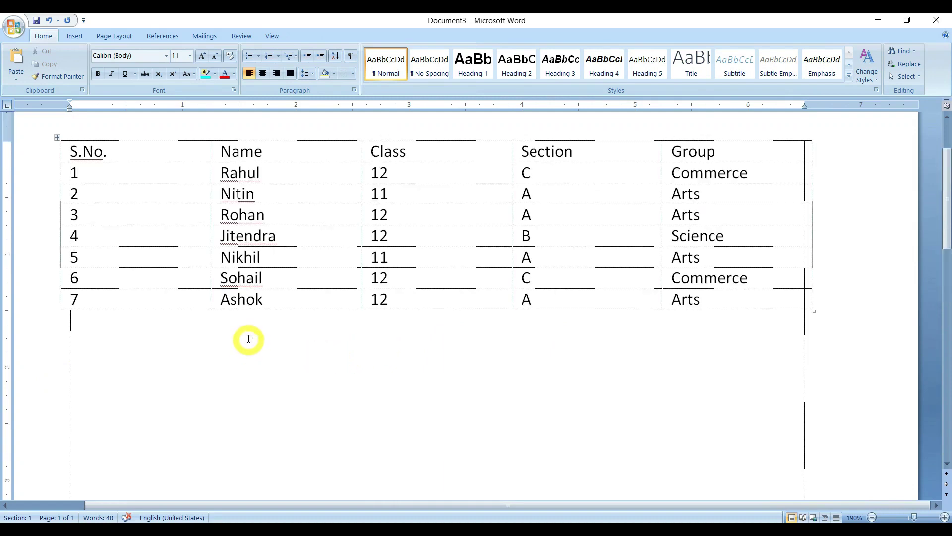
scroll(248, 339, "down", 6, "ctrl")
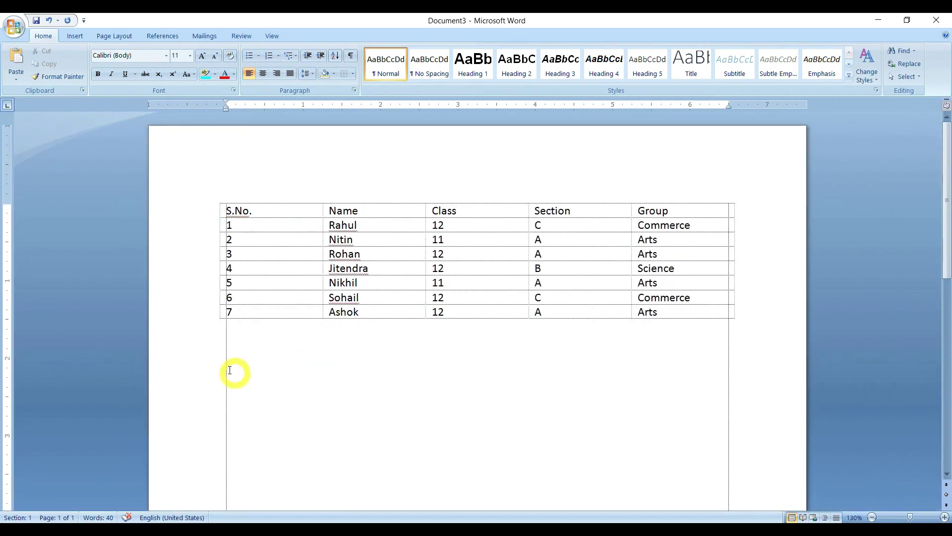
scroll(719, 373, "down", 8)
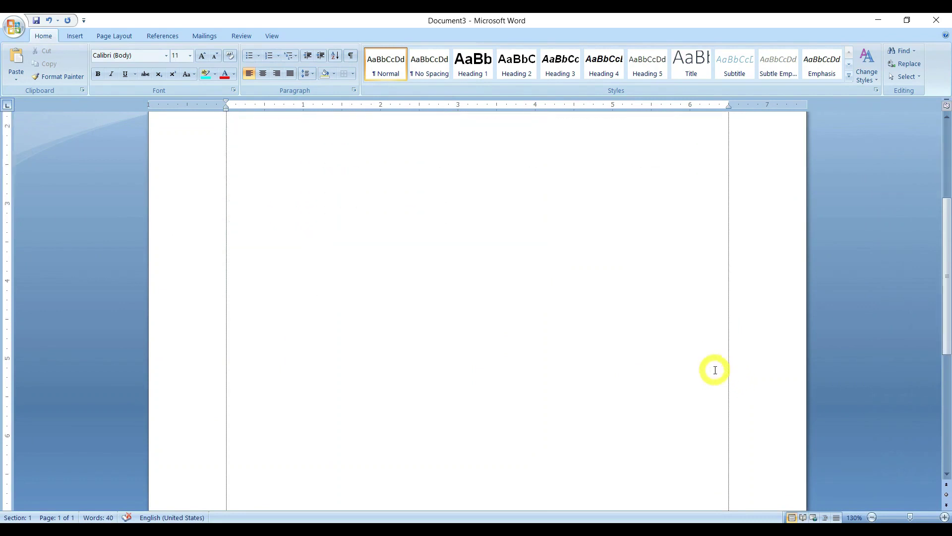
scroll(476, 341, "up", 8)
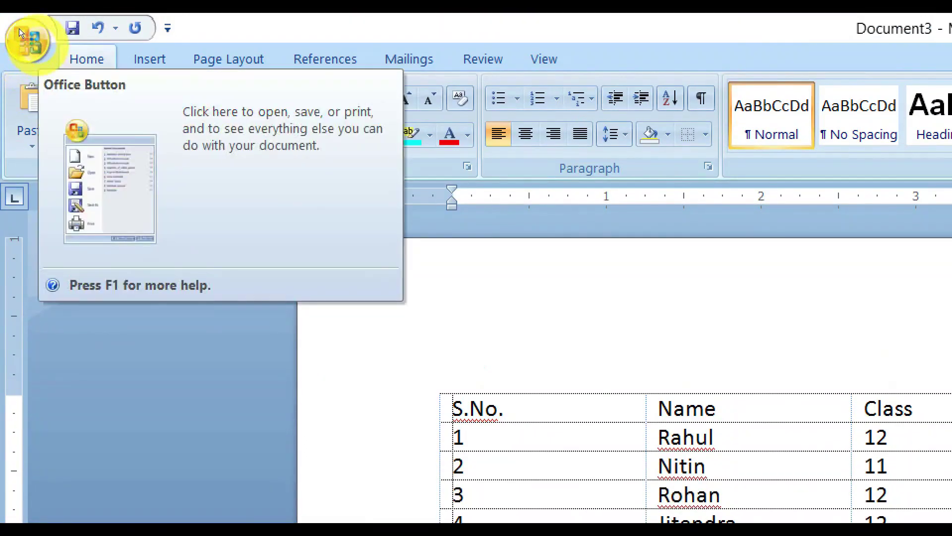
Turn off Show text boundaries in the Advanced Word Options and apply the change
left_click(20, 32)
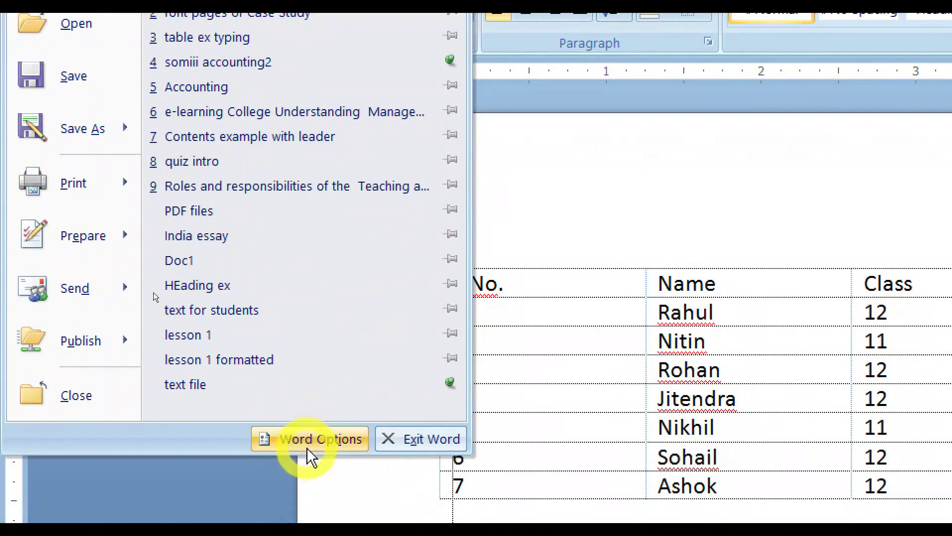
left_click(309, 441)
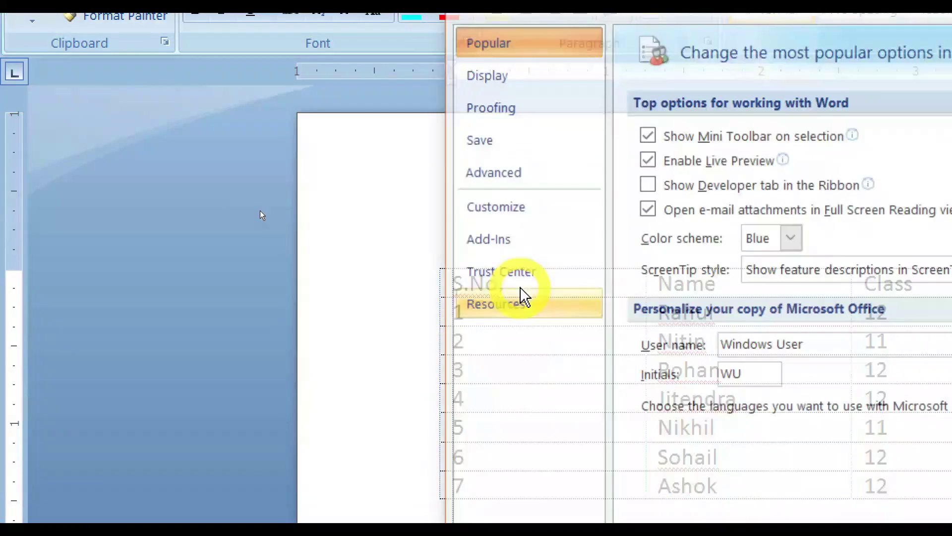
left_click(506, 177)
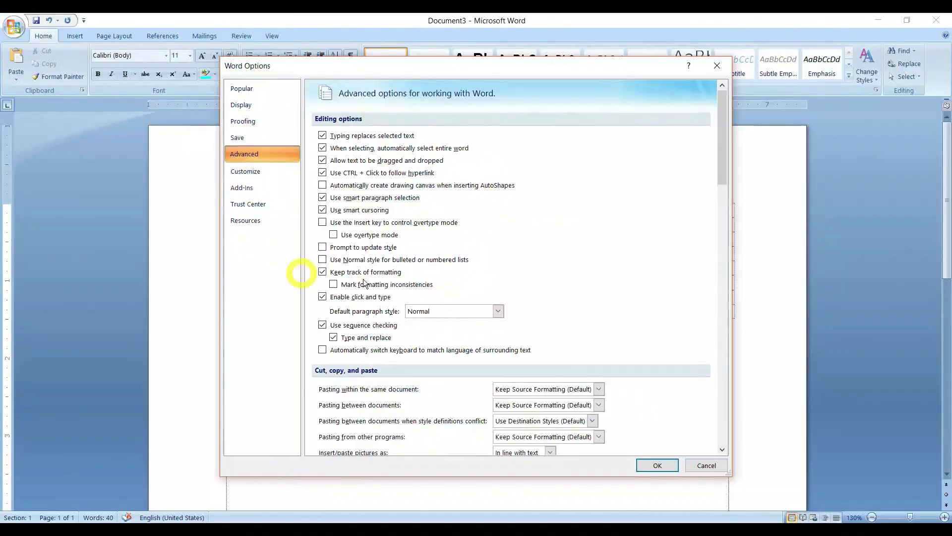
scroll(725, 460, "down", 3)
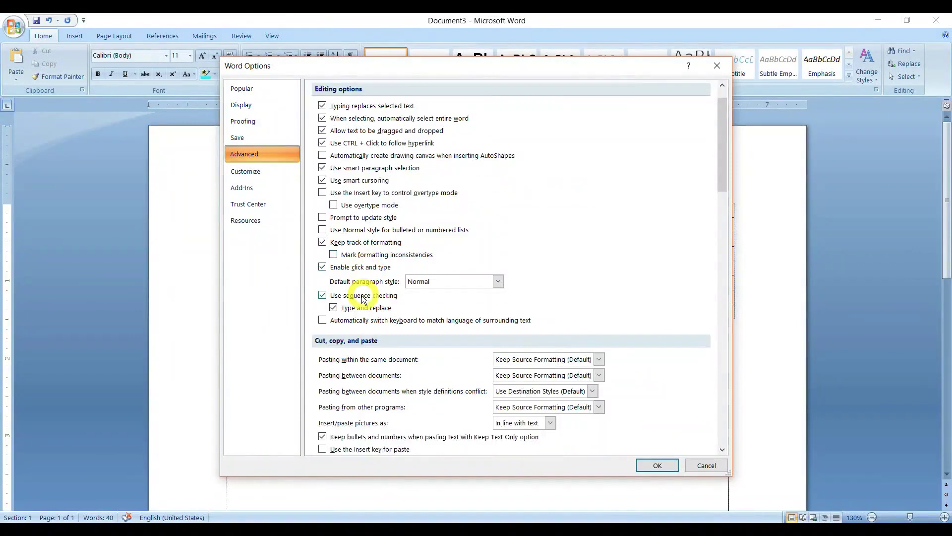
scroll(362, 297, "down", 4)
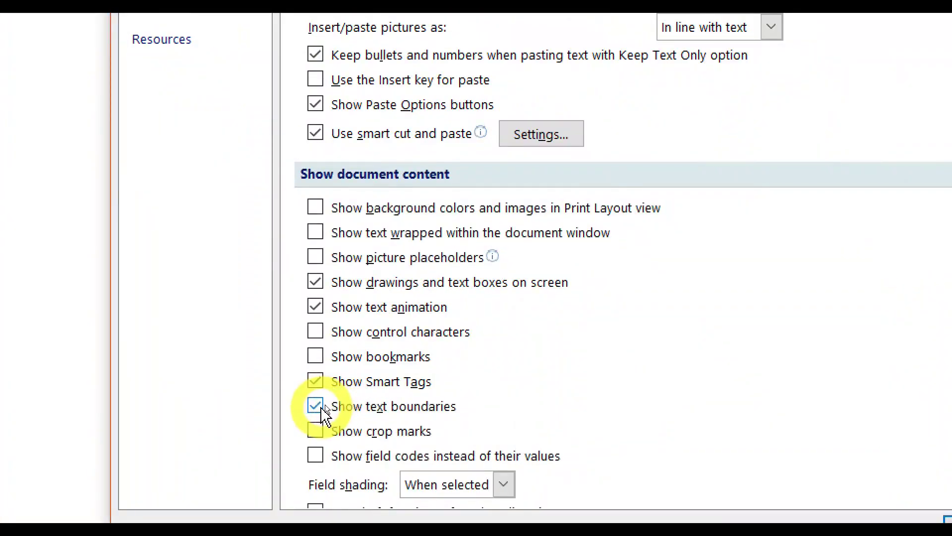
left_click(327, 405)
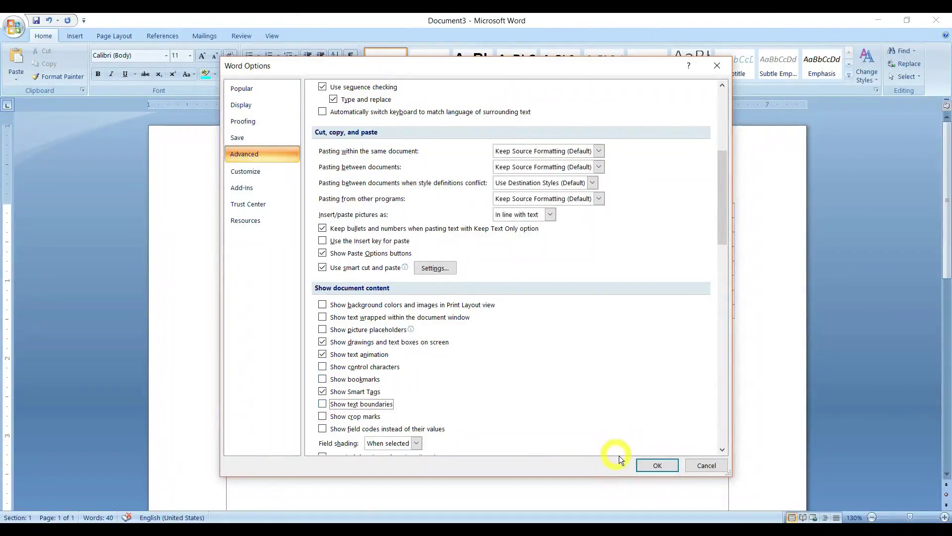
left_click(643, 464)
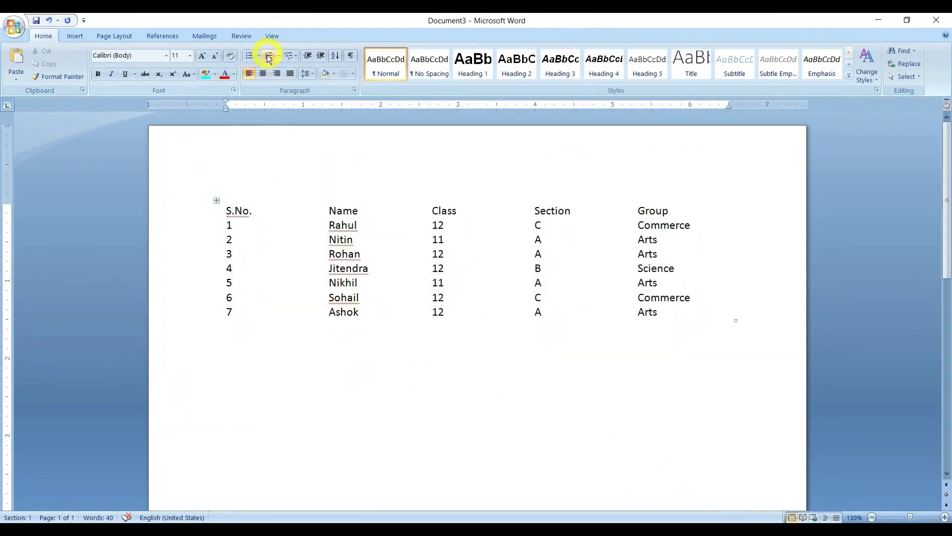
Select all cells of the borderless table and show its gridlines with View Gridlines
left_click(271, 37)
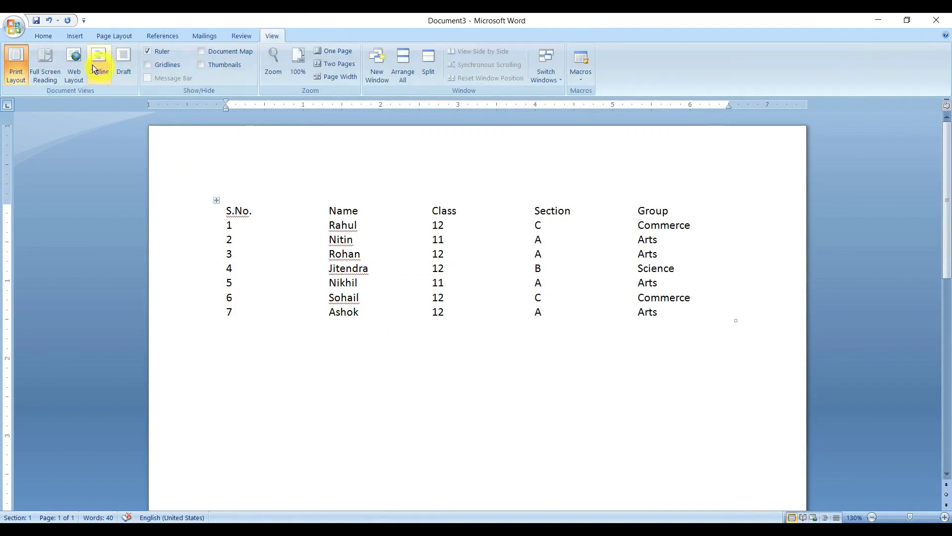
left_click(251, 201)
left_click_drag(251, 208, 664, 314)
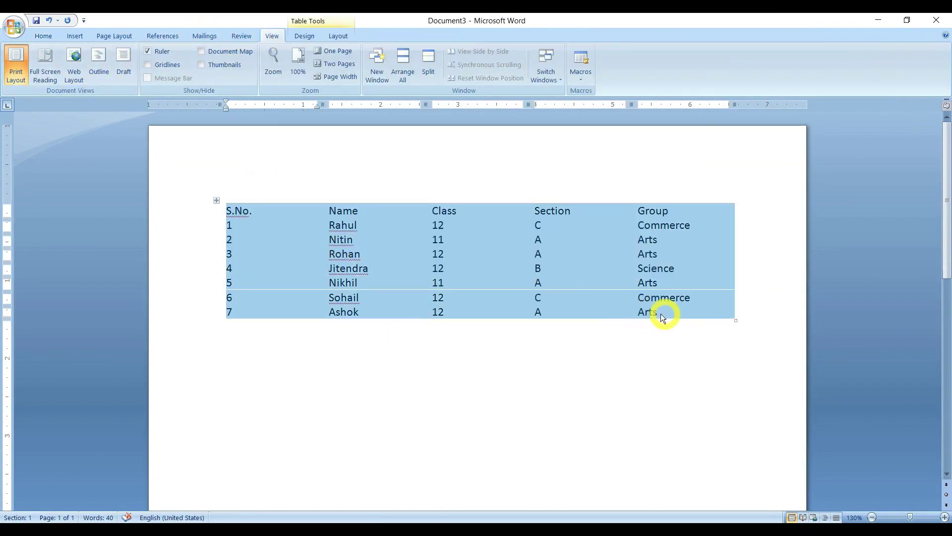
left_click(337, 36)
left_click(49, 68)
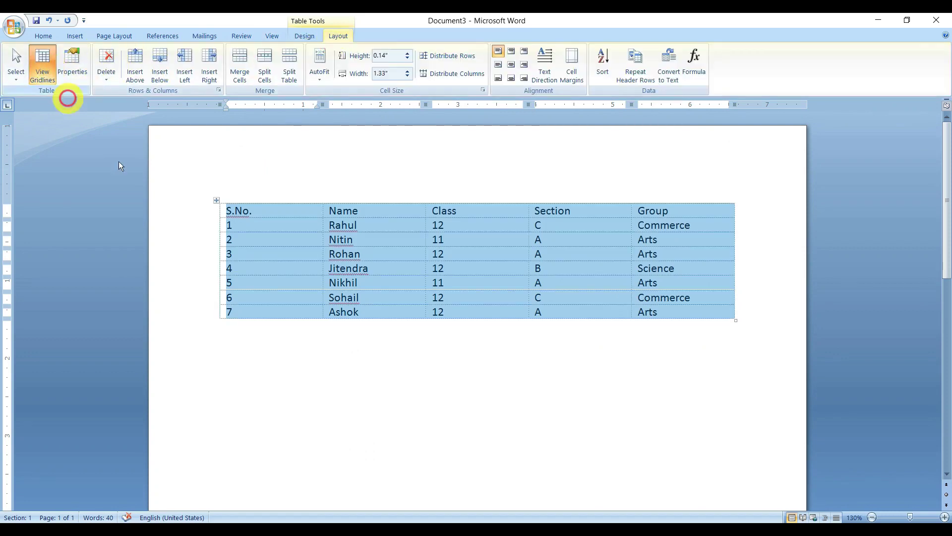
Reselect the table from S.No. to the last Group cell, hide its gridlines, and clear the selection
left_click(308, 359)
left_click_drag(284, 218, 638, 311)
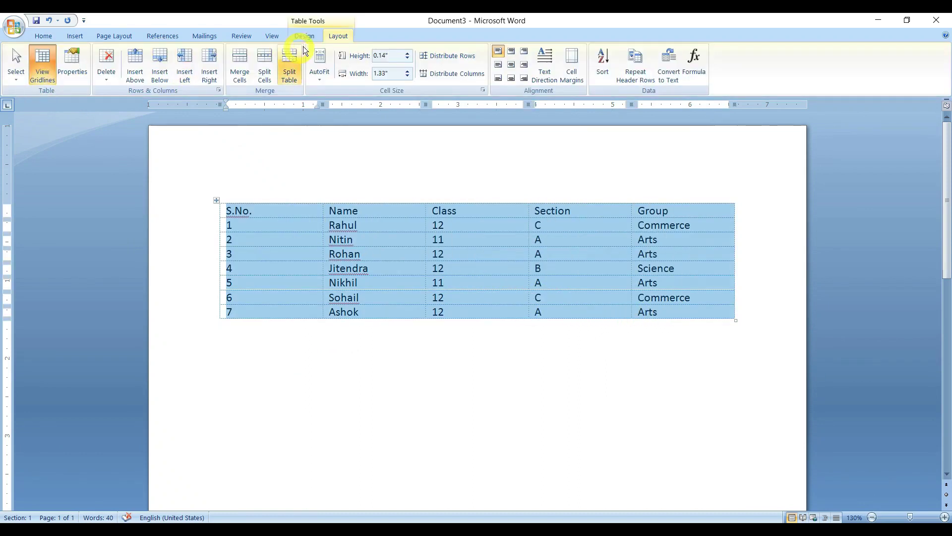
left_click(50, 68)
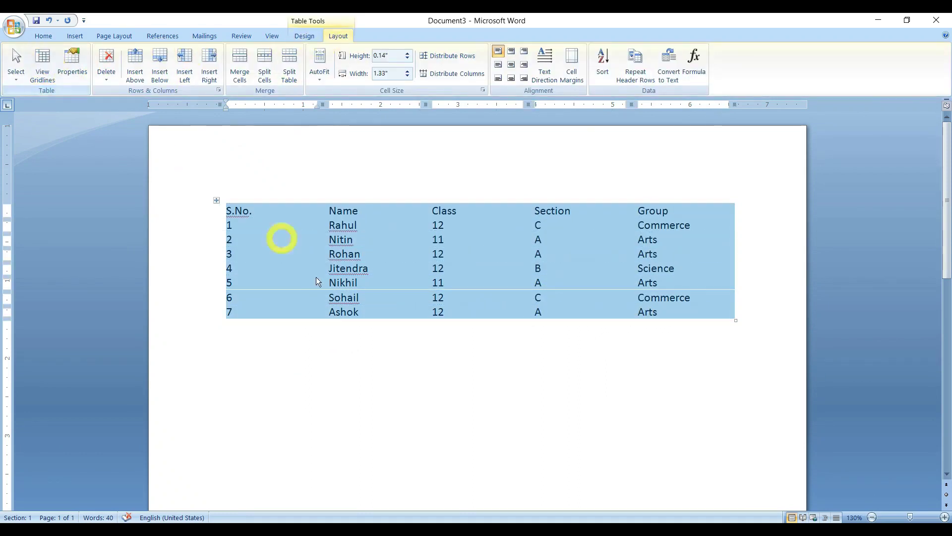
left_click(312, 365)
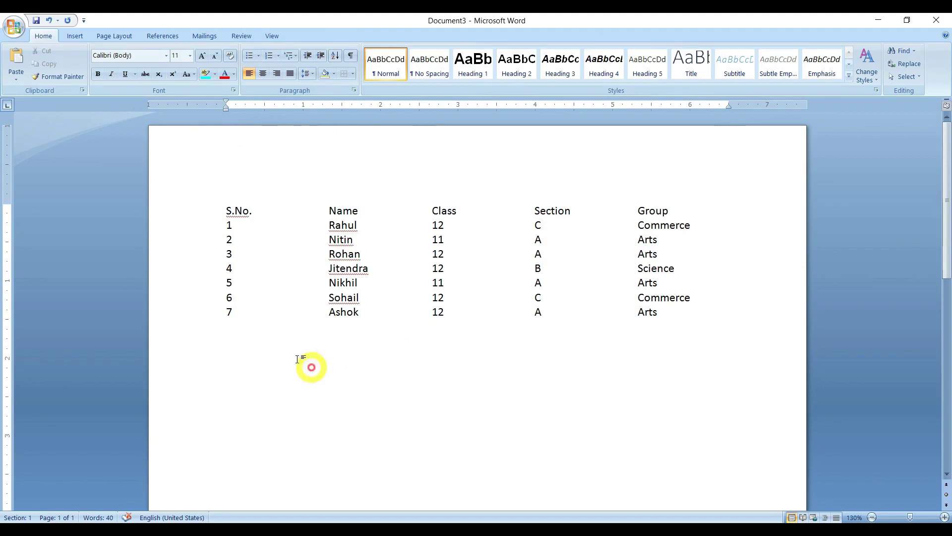
Turn on Show text boundaries in the Advanced Word Options and apply the change
left_click(10, 25)
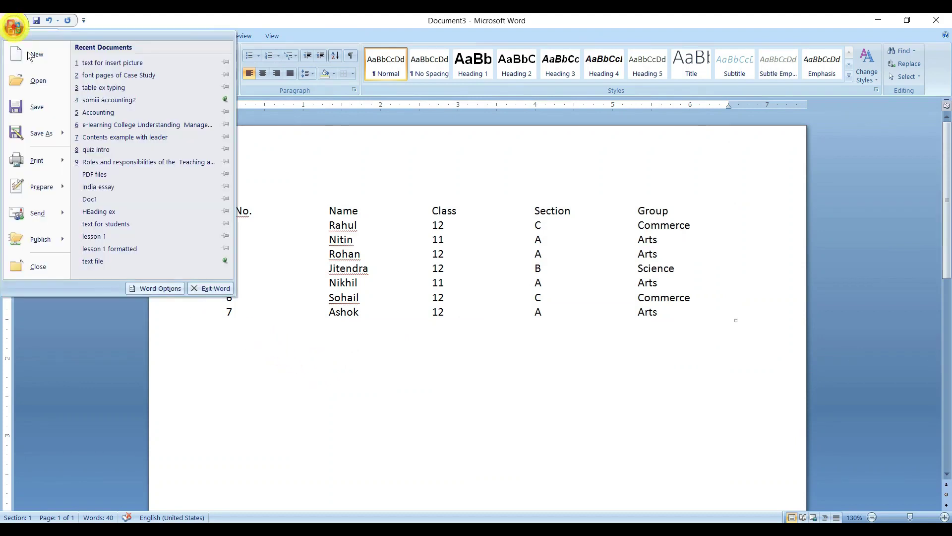
left_click(154, 288)
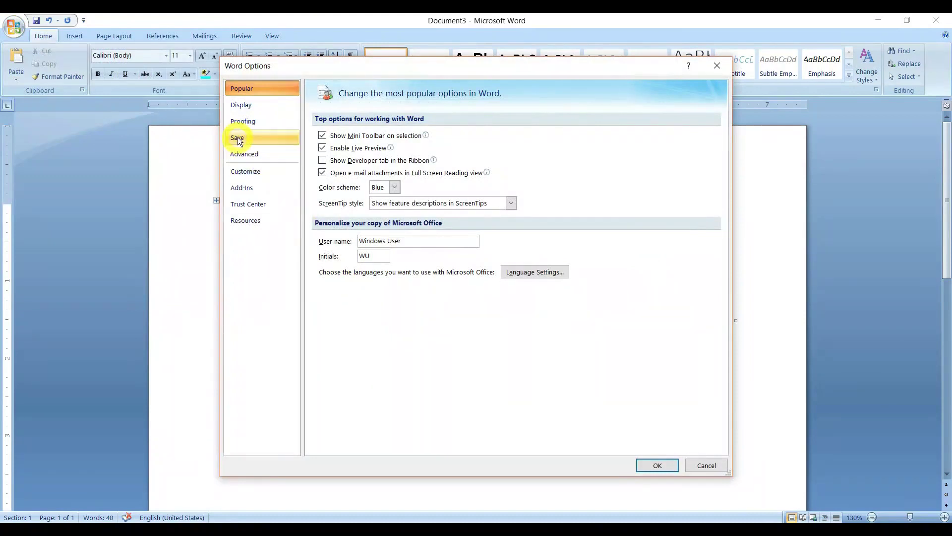
left_click(263, 155)
scroll(392, 367, "down", 6)
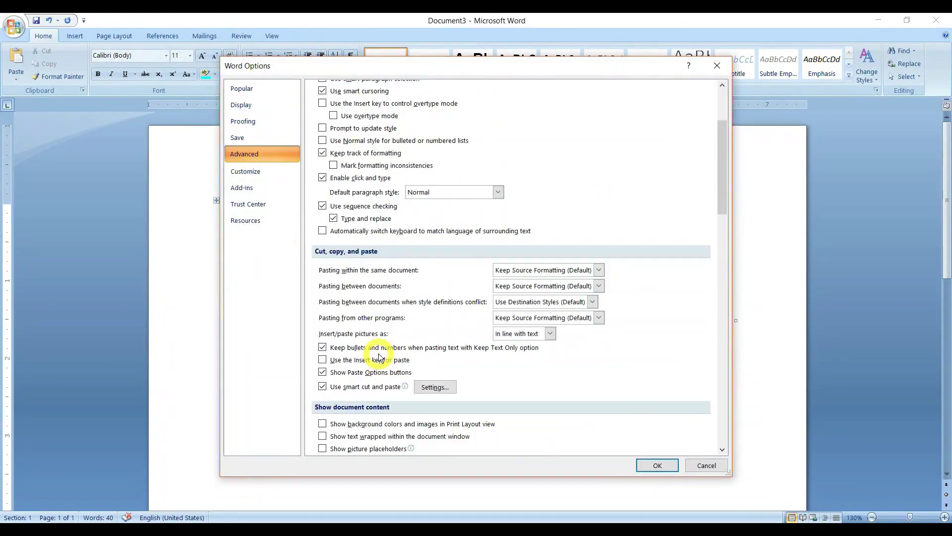
left_click(322, 374)
left_click(645, 466)
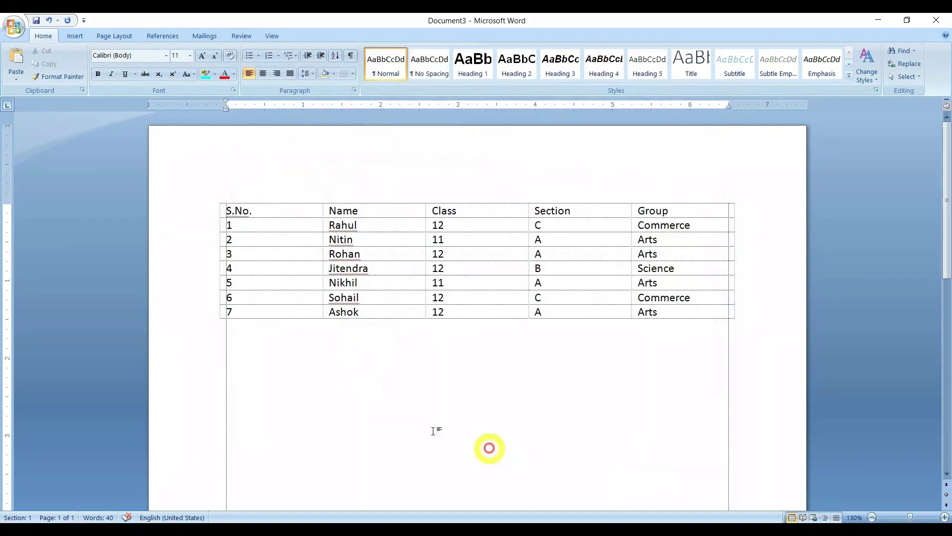
left_click(269, 38)
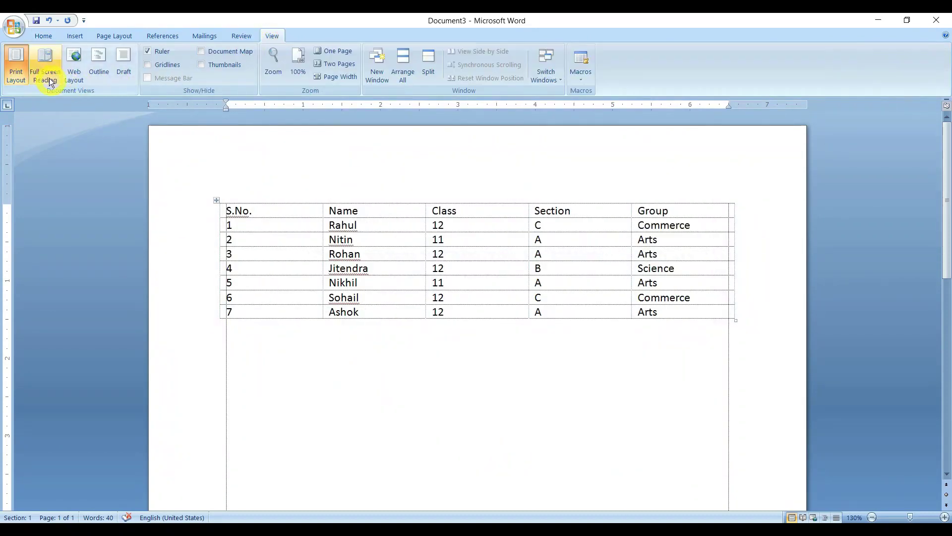
left_click(282, 224)
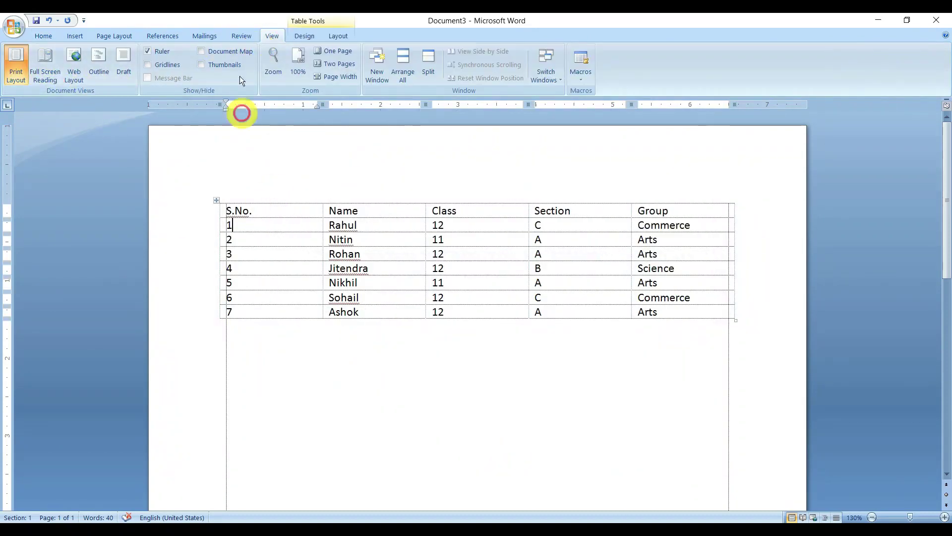
left_click(338, 36)
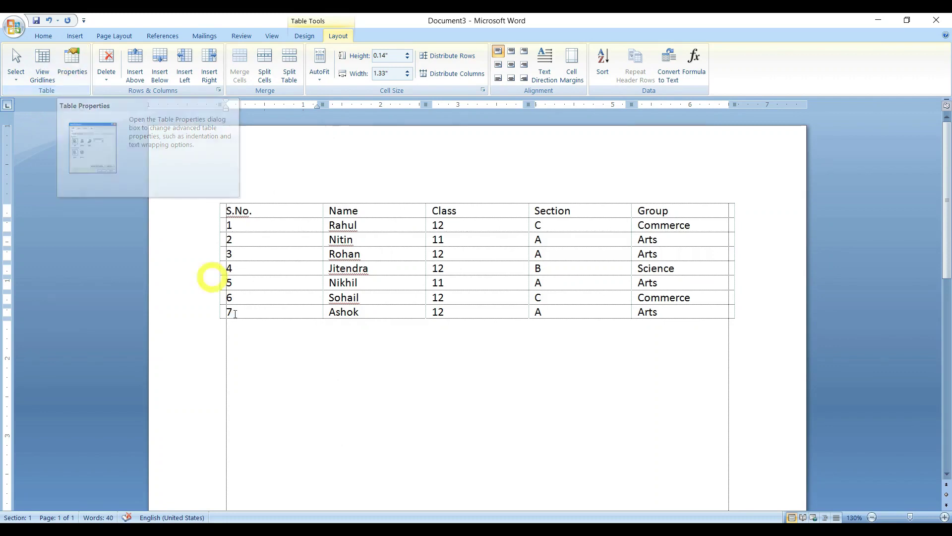
Generate sample text below the table with the formula =rand(3,7)
left_click(249, 346)
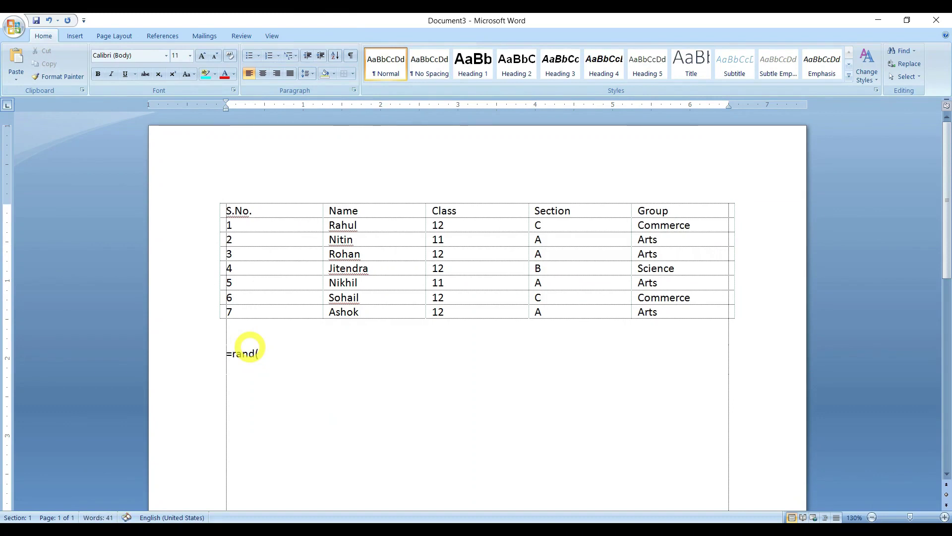
type("=rand(3, 7")
key("Return")
scroll(310, 294, "up", 7)
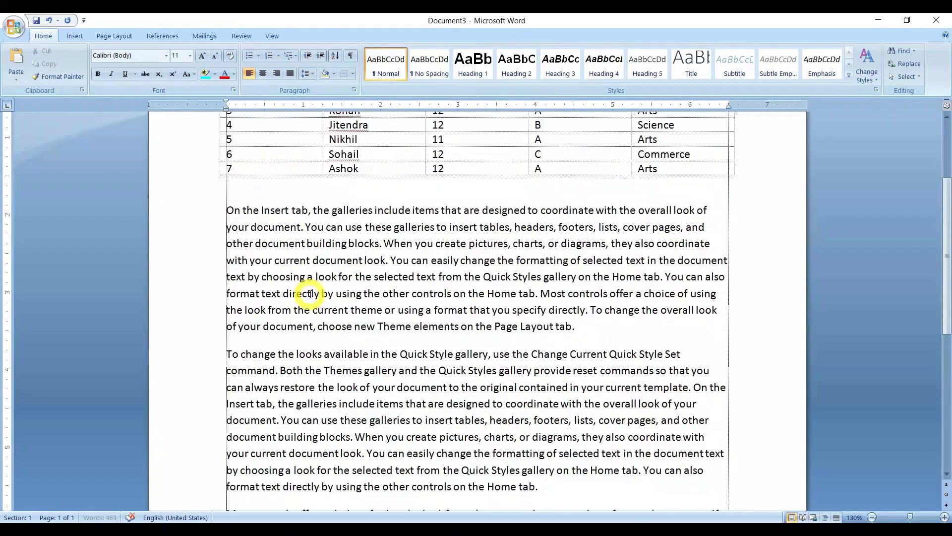
scroll(311, 294, "down", 5)
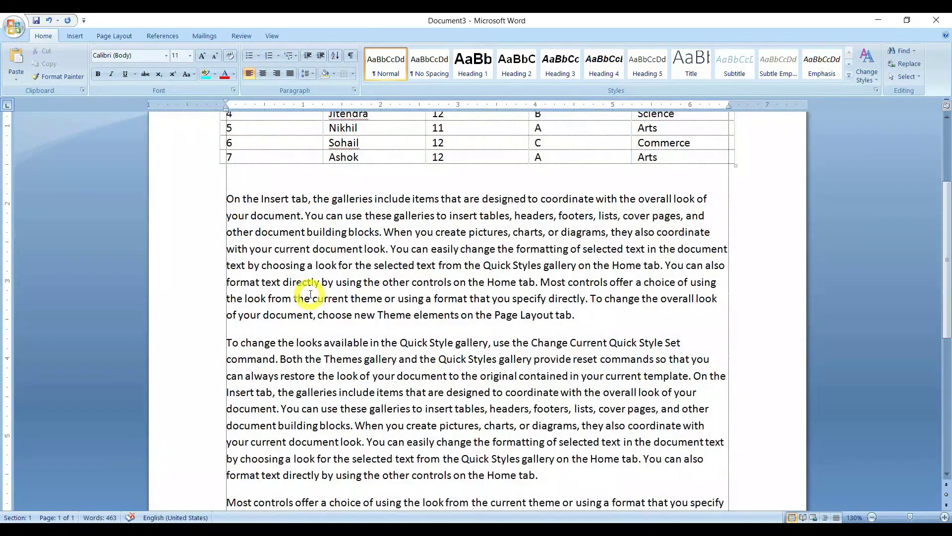
Justify the generated sample paragraphs and delete the blank line between them and the table
scroll(310, 294, "down", 3)
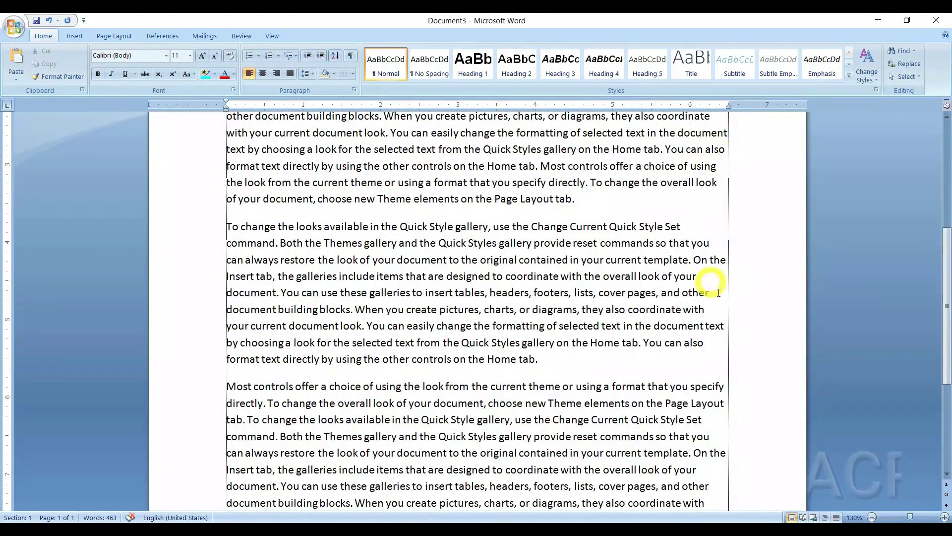
scroll(645, 392, "up", 2)
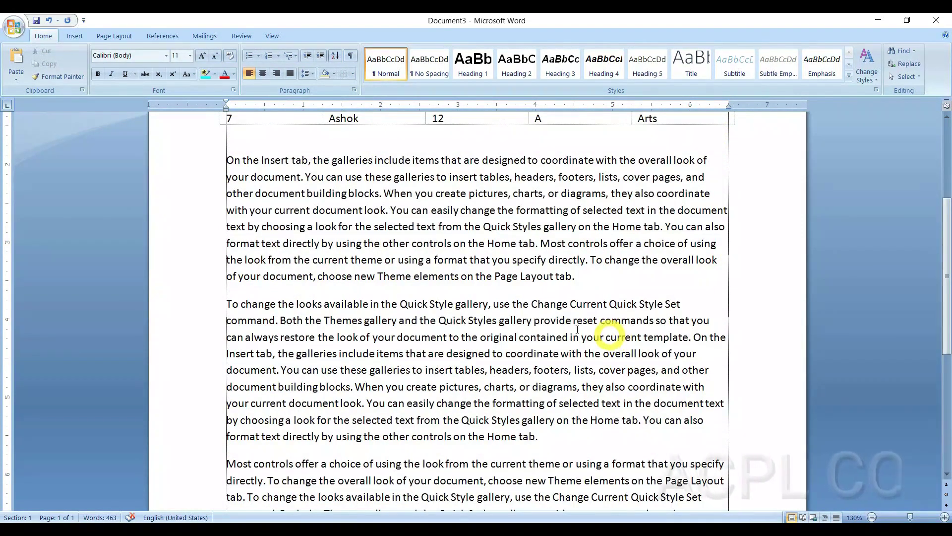
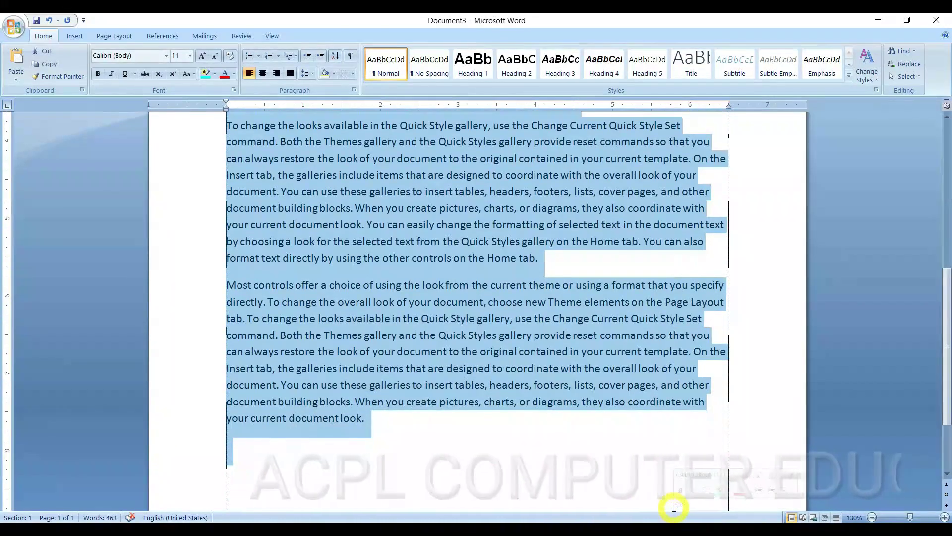
key("ctrl+j")
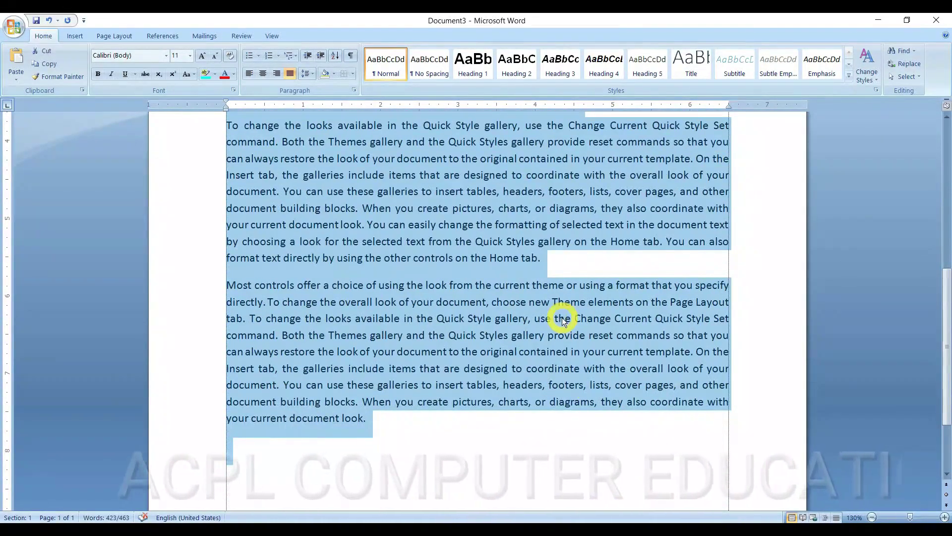
scroll(564, 322, "up", 5)
scroll(557, 346, "up", 4)
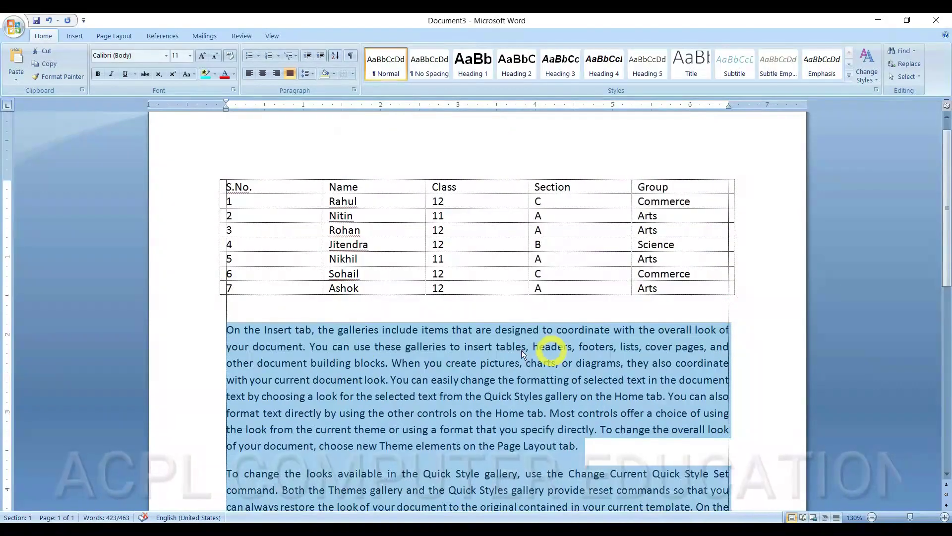
left_click(269, 314)
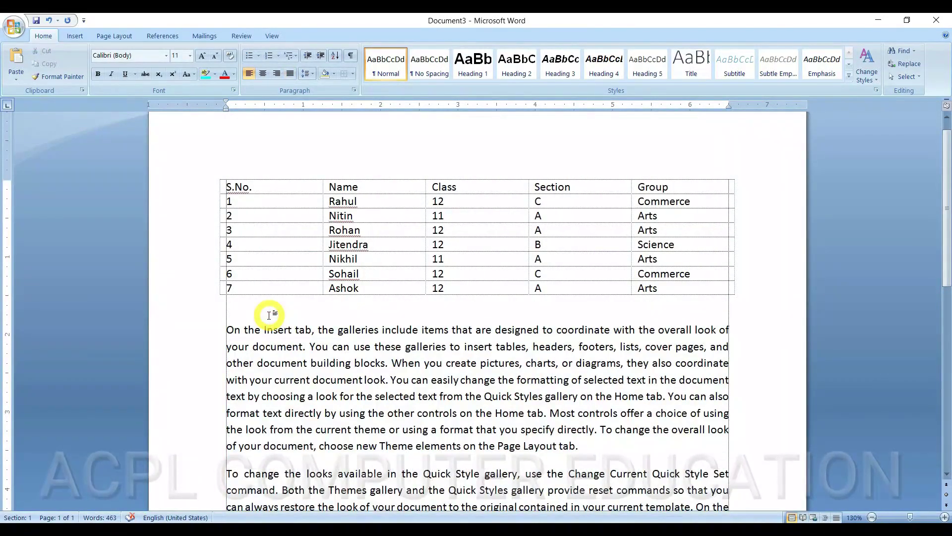
key("Delete")
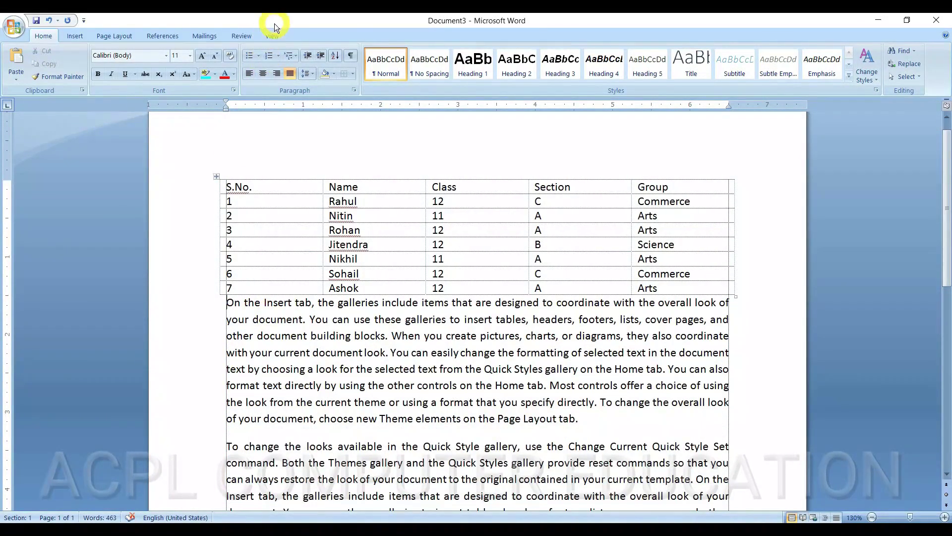
Narrow all five table columns to fit their text, with S.No. about 0.64" and Section about 0.63" wide
left_click(289, 189)
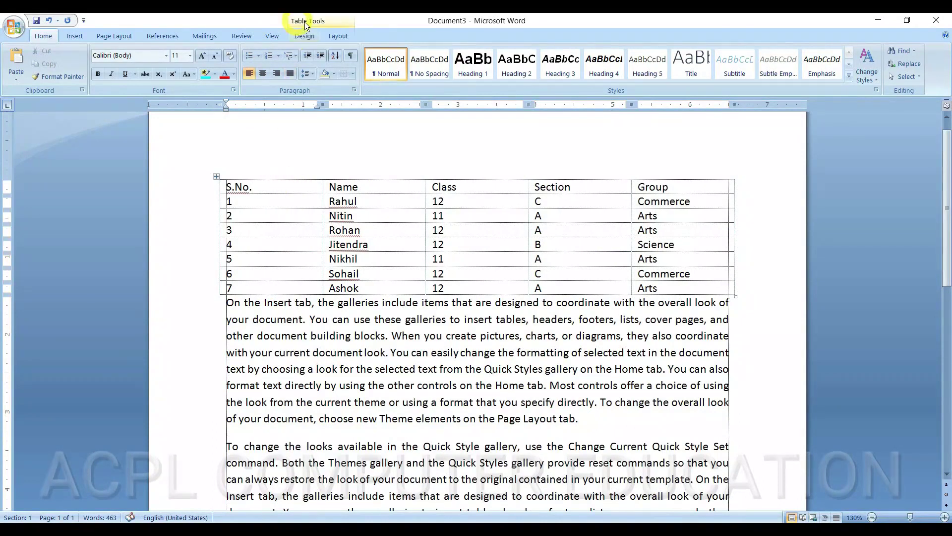
left_click(339, 37)
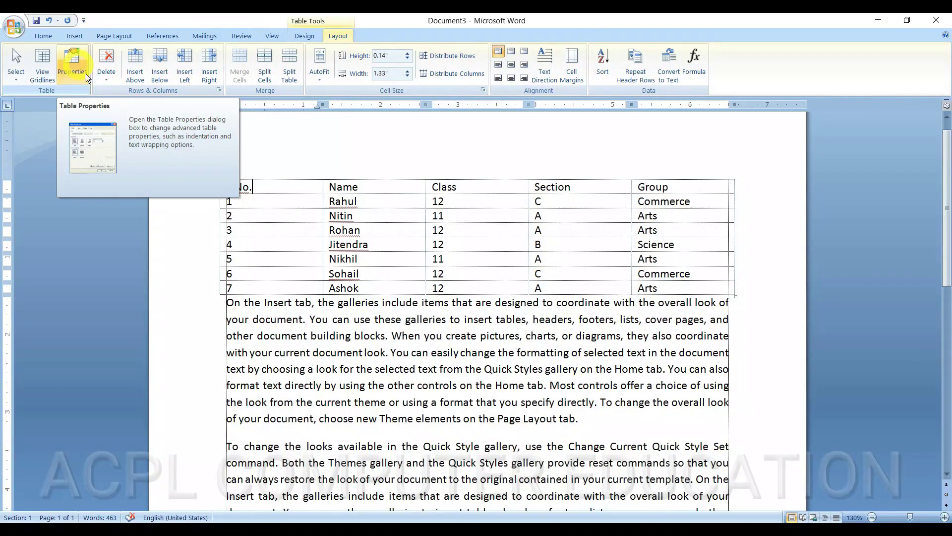
left_click(321, 202)
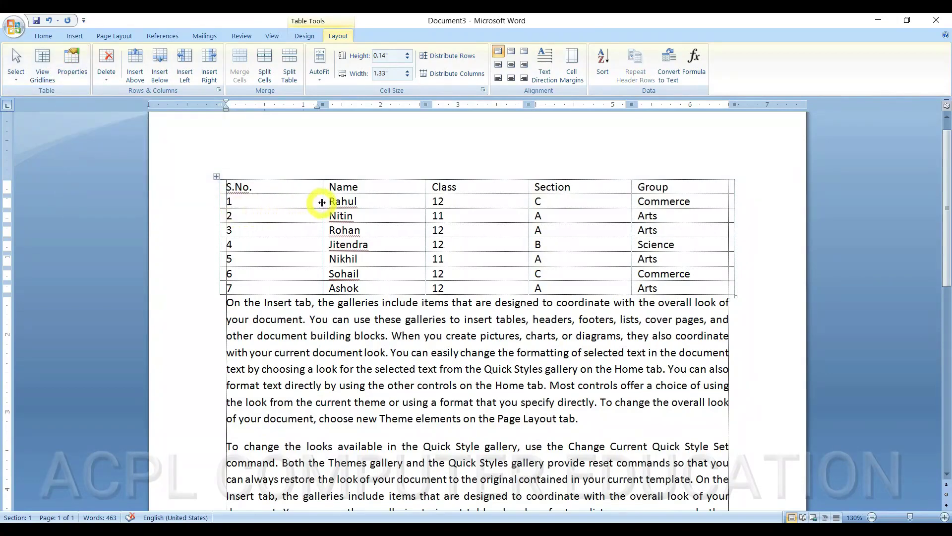
left_click_drag(314, 202, 269, 201)
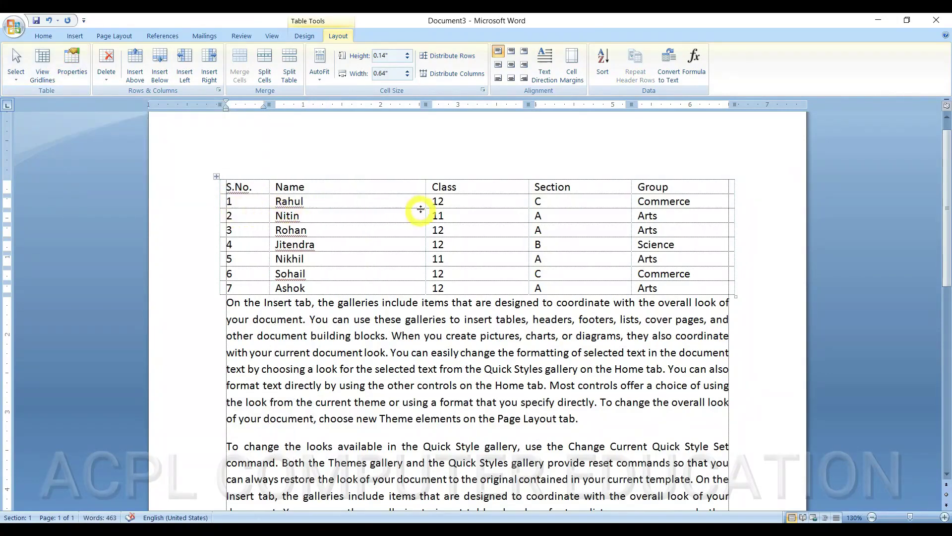
left_click_drag(425, 216, 328, 228)
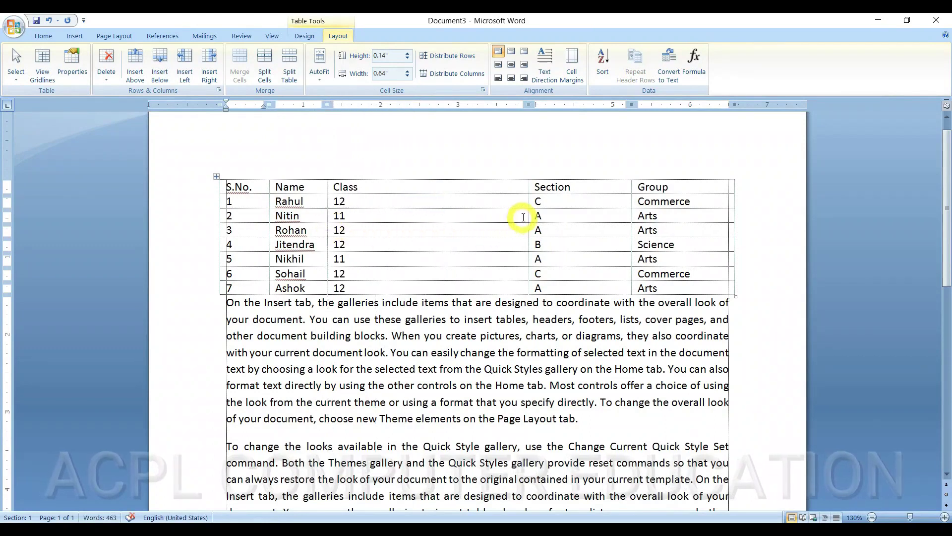
left_click_drag(529, 216, 371, 233)
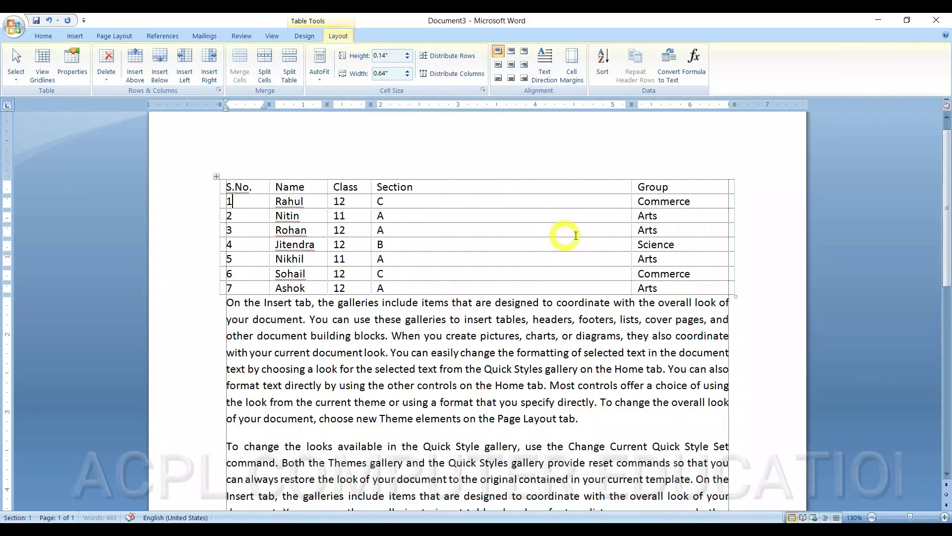
left_click_drag(632, 229, 421, 243)
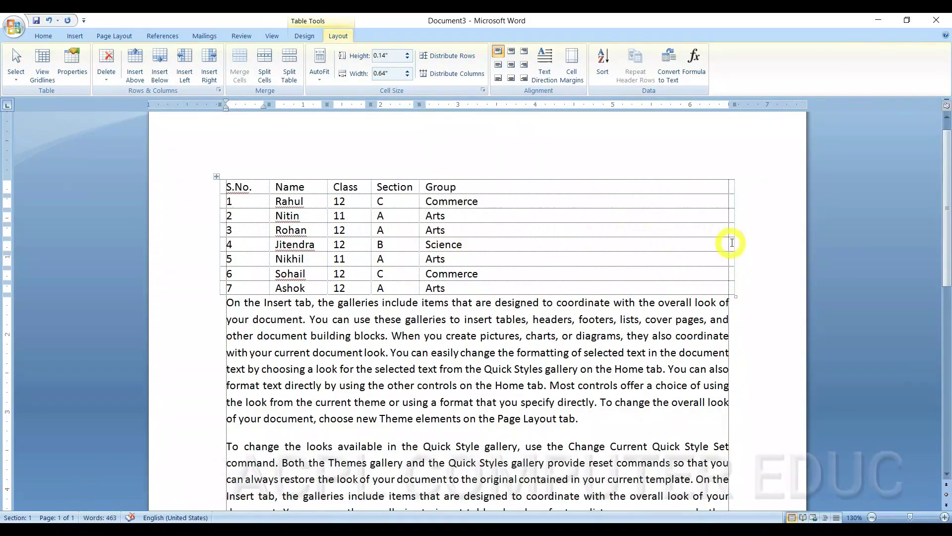
left_click_drag(732, 241, 491, 259)
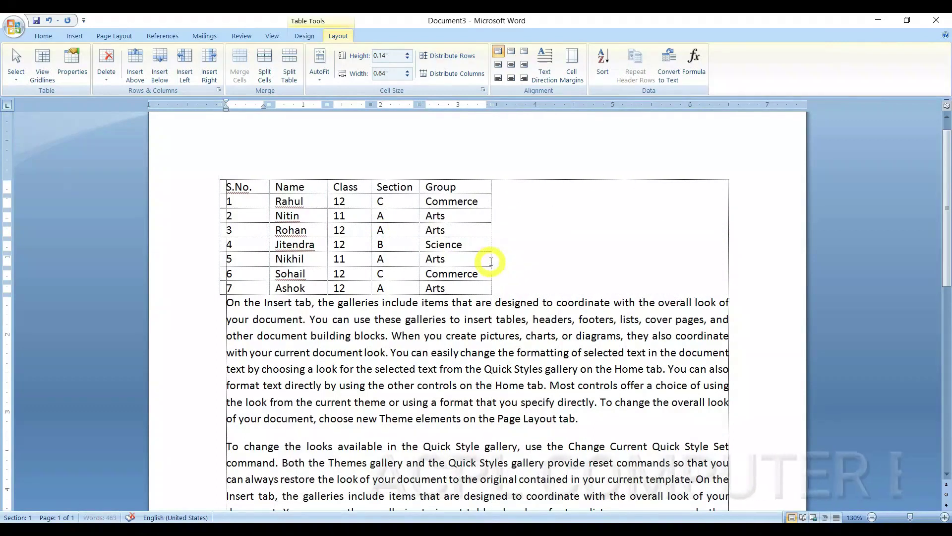
Set the table's alignment to Center in Table Properties and apply it
left_click(383, 215)
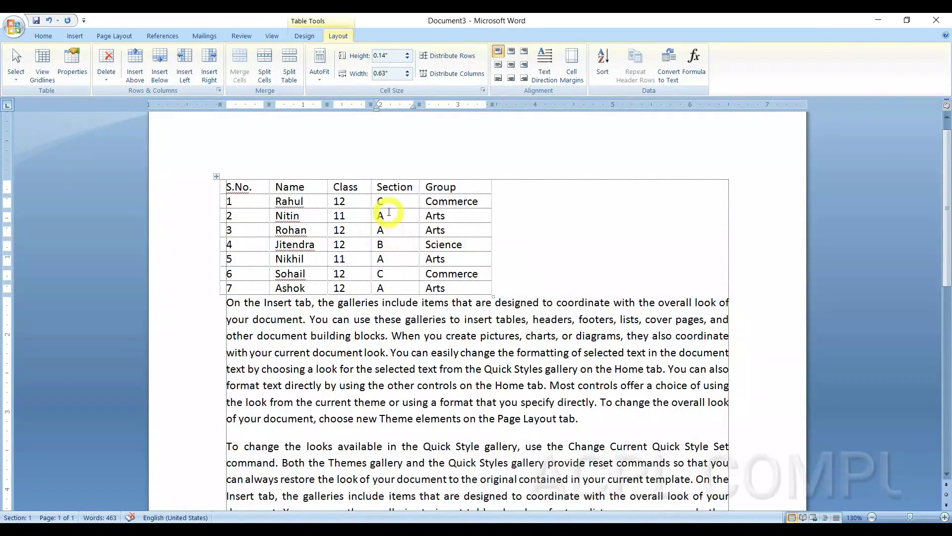
left_click(78, 74)
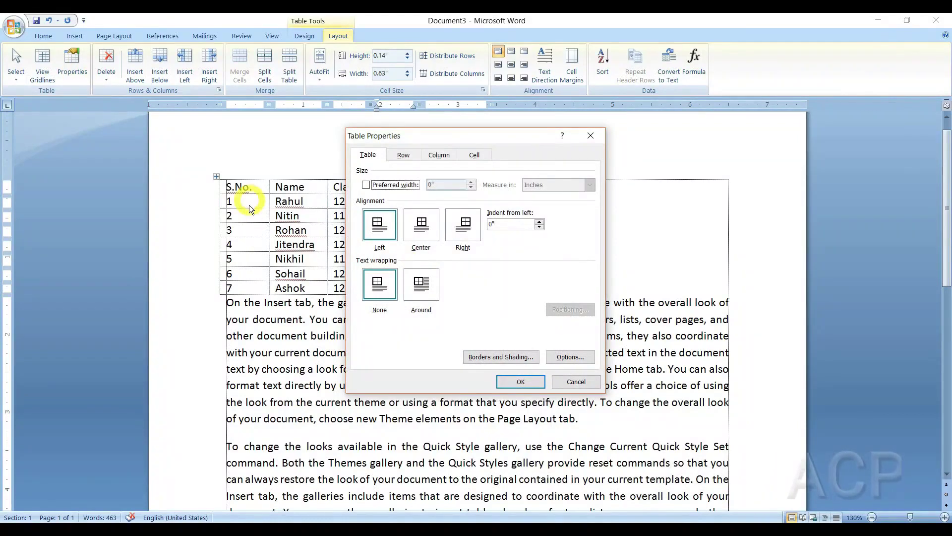
left_click(424, 234)
left_click(519, 382)
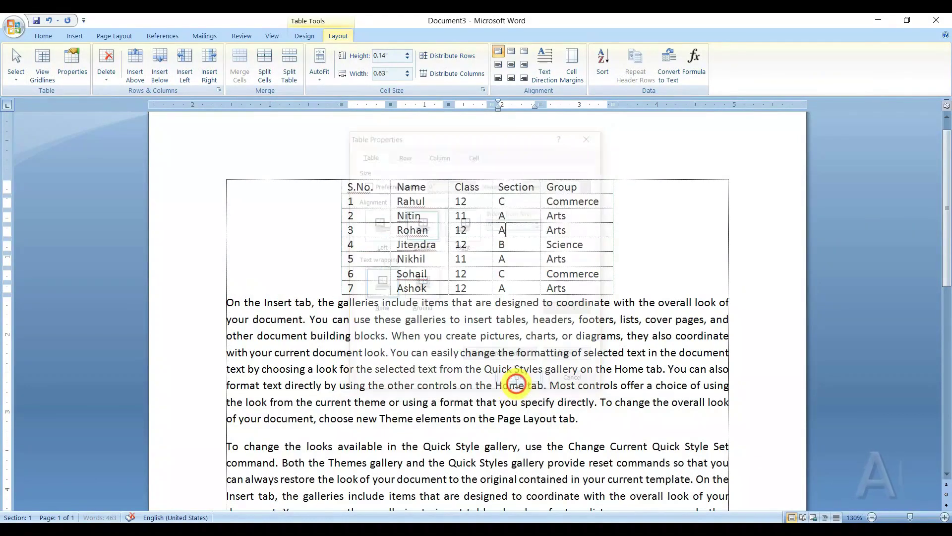
Set the table's alignment to Right in Table Properties and apply it
left_click(73, 64)
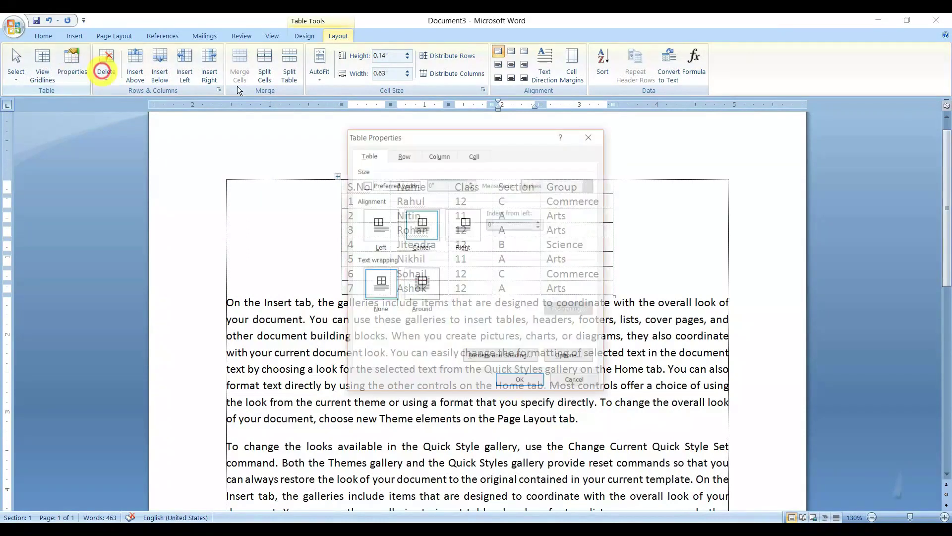
left_click(469, 238)
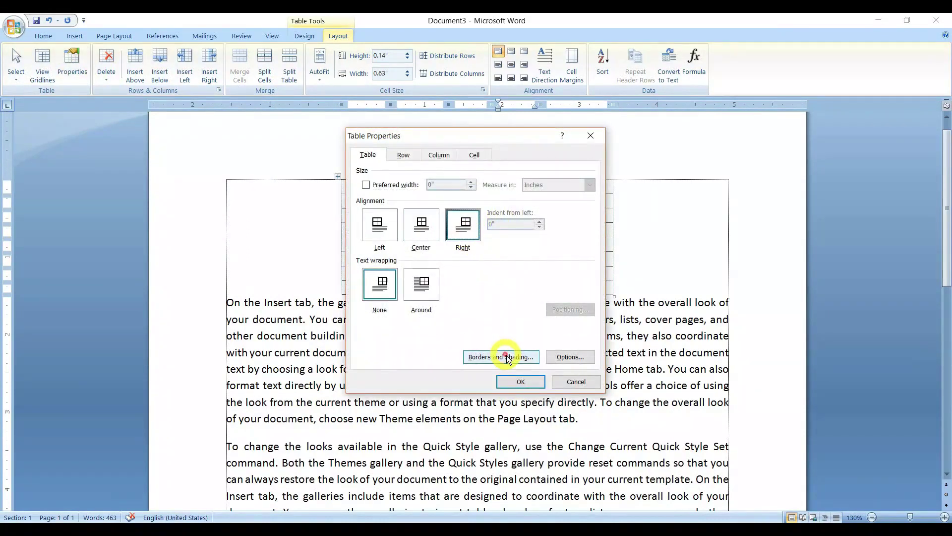
left_click(520, 381)
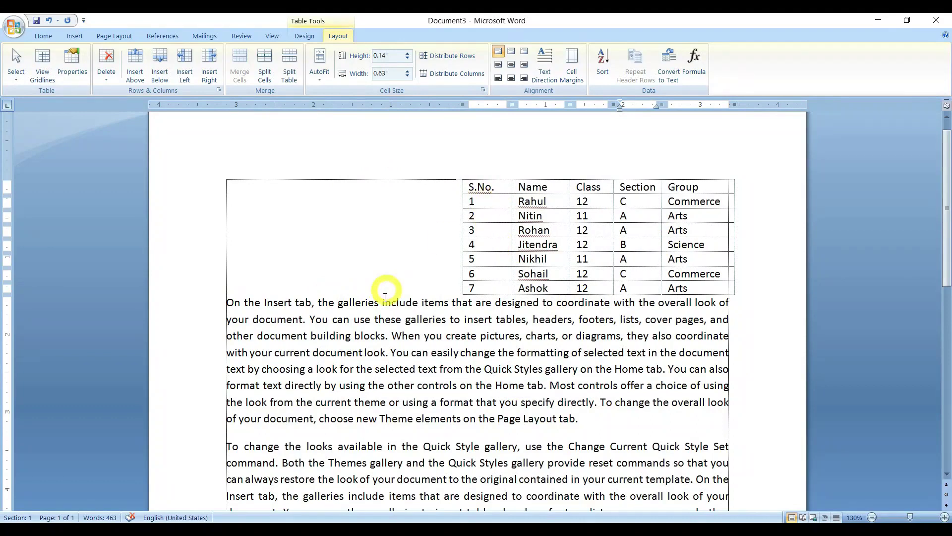
left_click(426, 328)
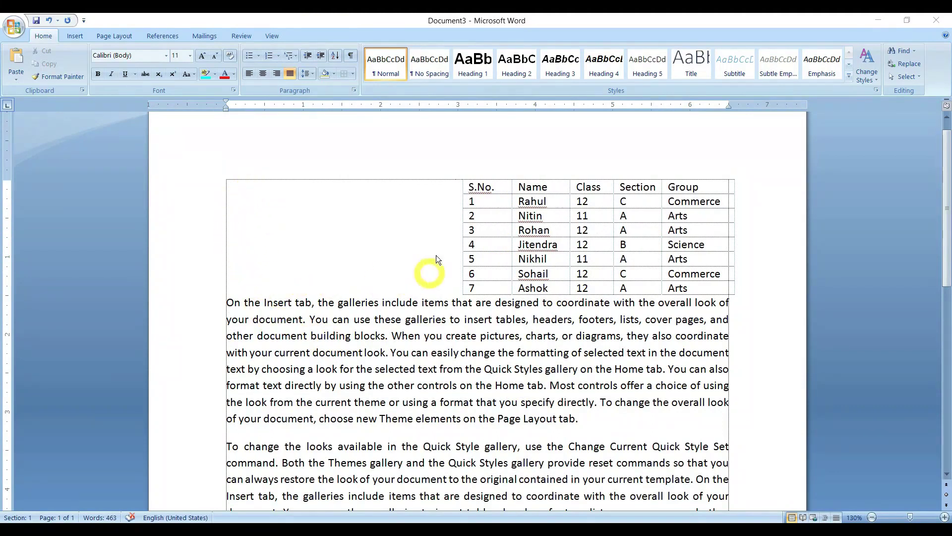
left_click(419, 191)
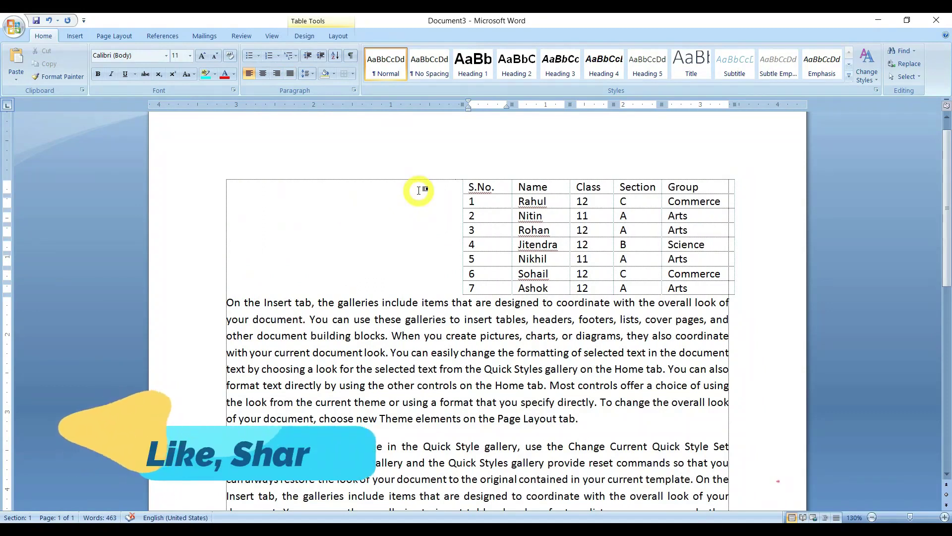
left_click(223, 306)
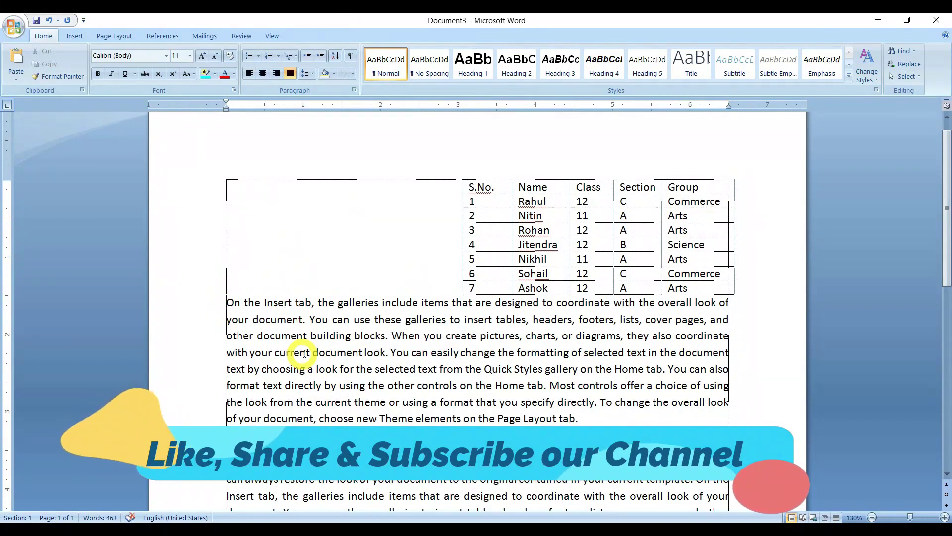
left_click(502, 230)
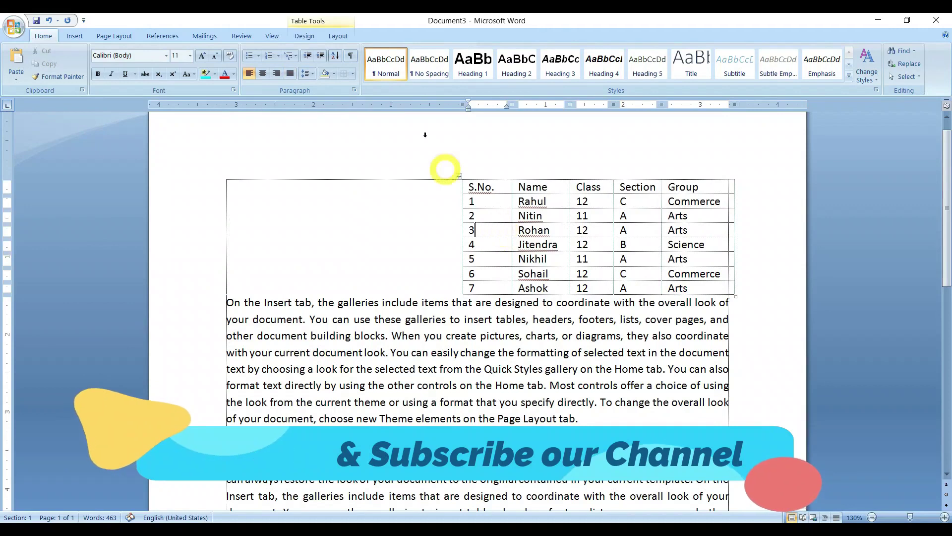
Set the table's text wrapping to Around in Table Properties and apply it
left_click(347, 40)
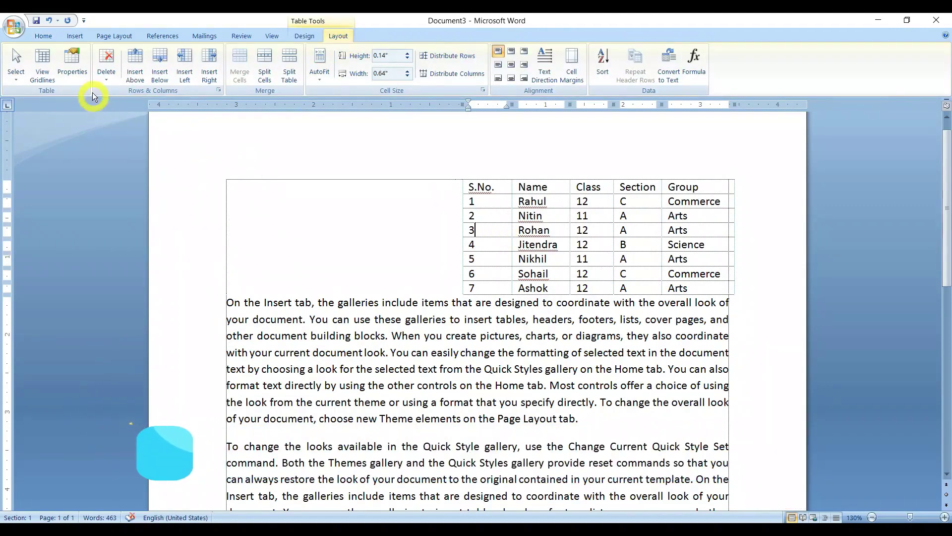
left_click(85, 73)
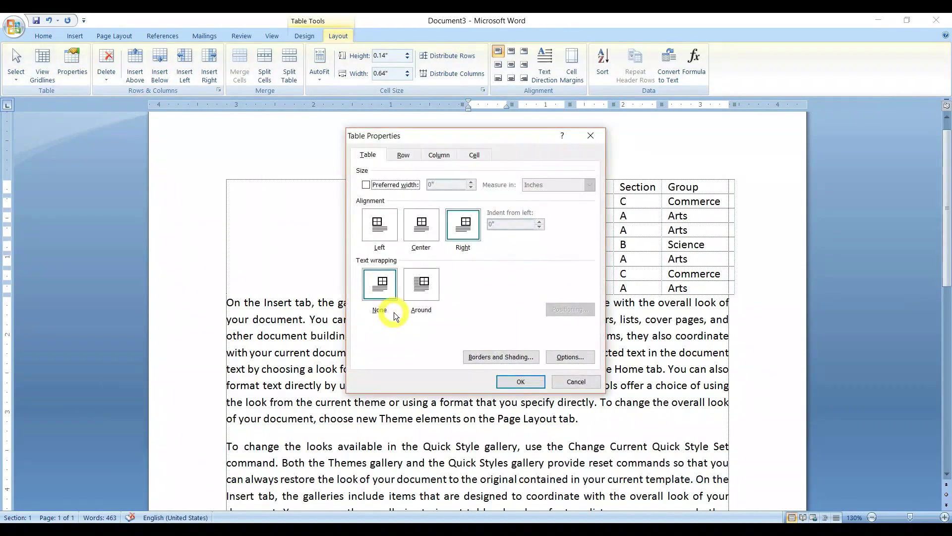
left_click(420, 292)
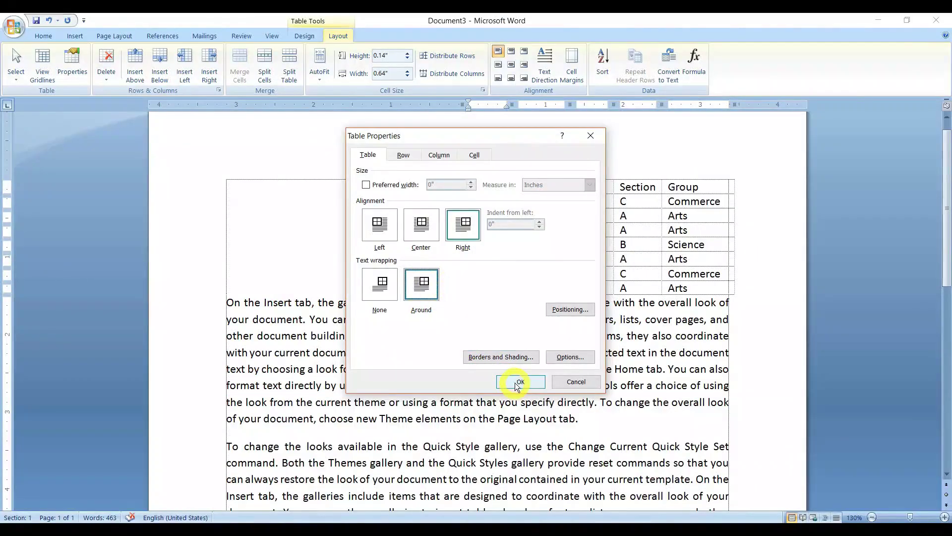
left_click(518, 383)
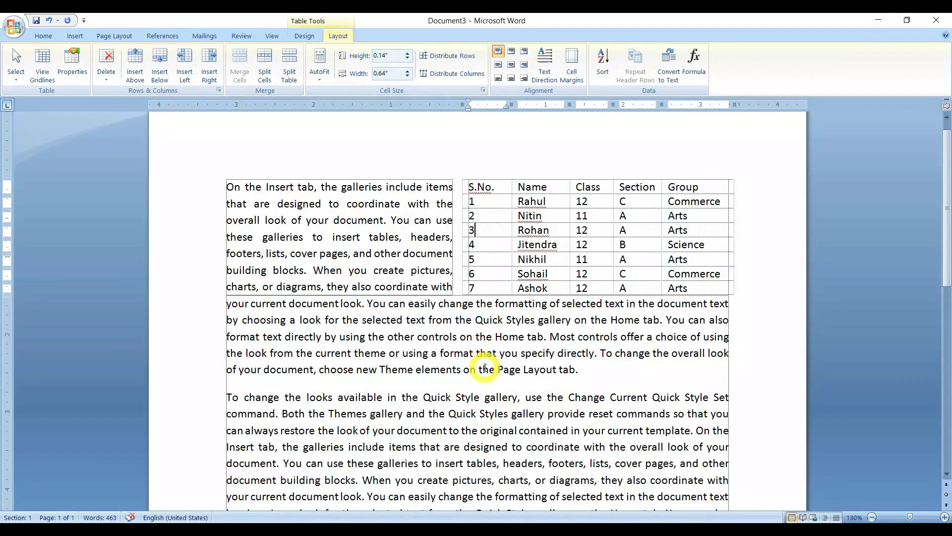
Check in the print preview how the paragraph text wraps around the borderless table, and return to editing
key("ctrl+F2")
left_click(502, 174)
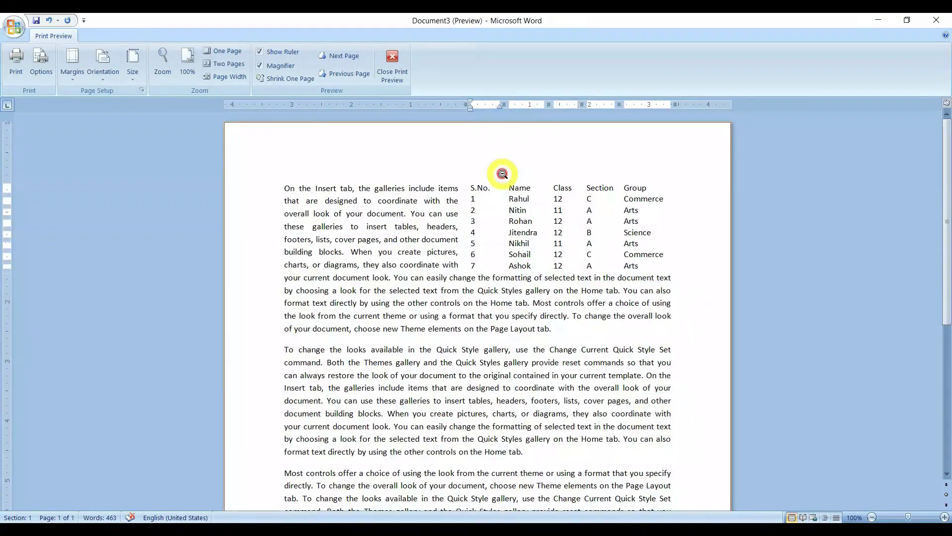
key("ctrl+F2")
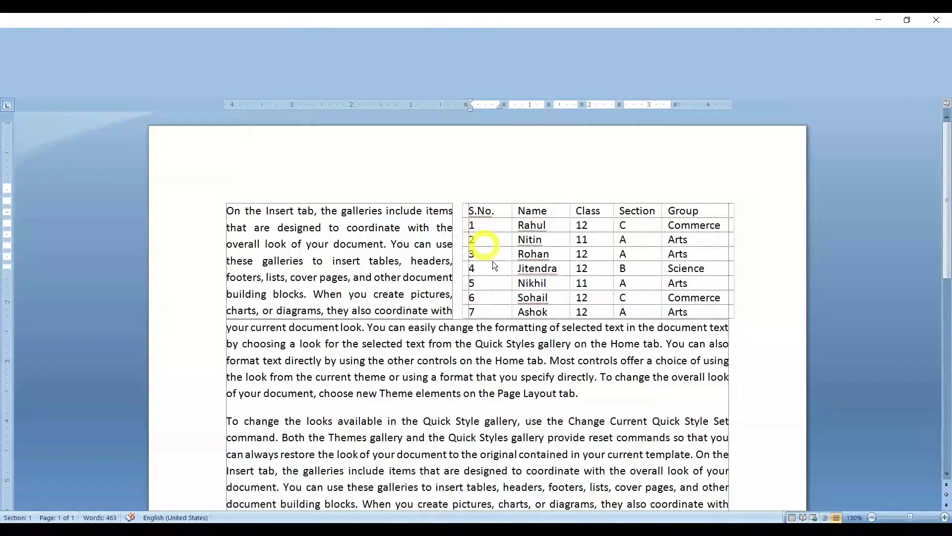
Select the entire student table and apply All Borders to its cells
mouse_move(501, 225)
left_mouse_down()
mouse_move(676, 298)
mouse_move(684, 312)
left_mouse_up()
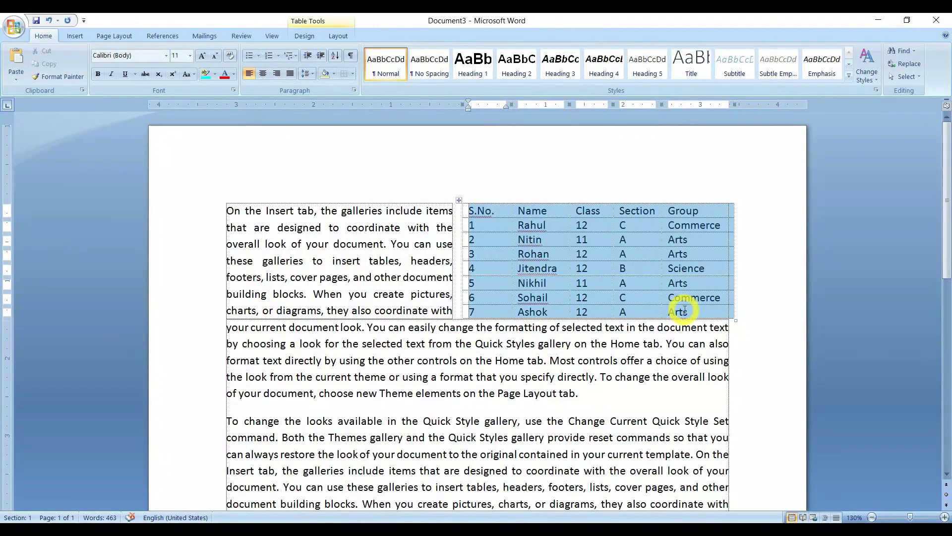
left_click(352, 76)
left_click(355, 153)
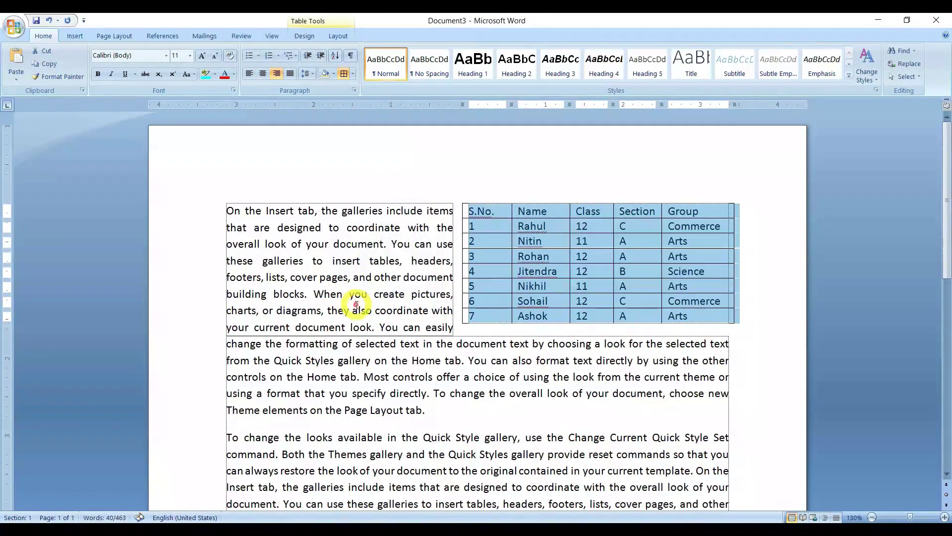
left_click(356, 305)
Examine the bordered table and its surrounding text at 150% in the print preview, and close the preview
key("ctrl+F2")
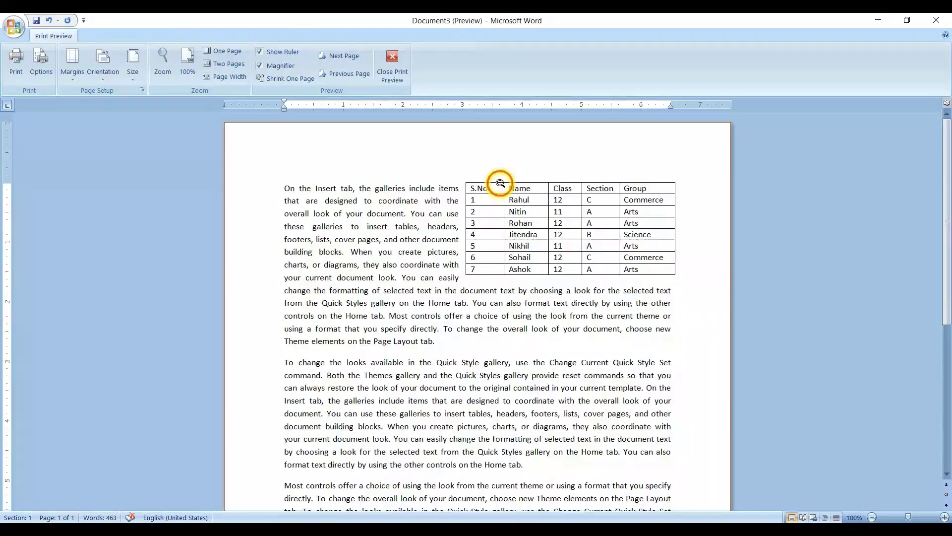
left_click(485, 241)
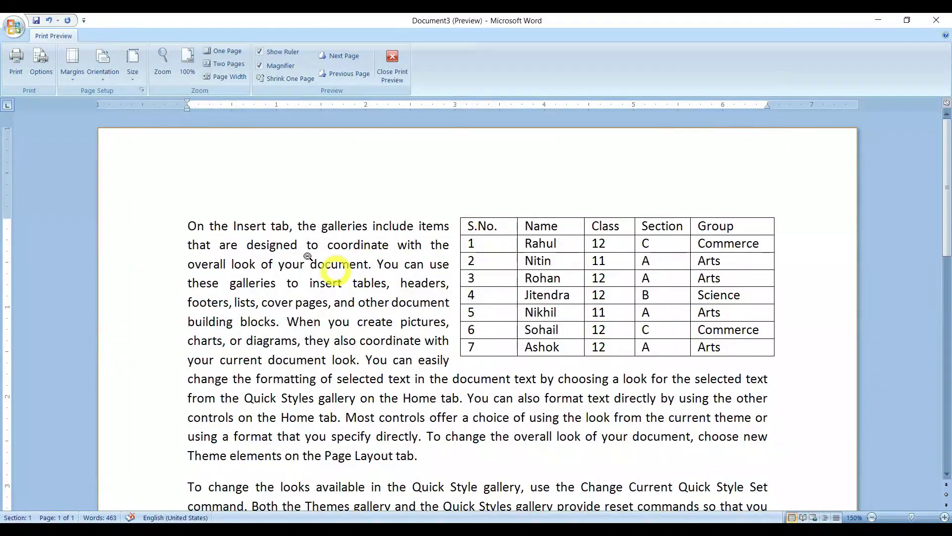
left_click(389, 74)
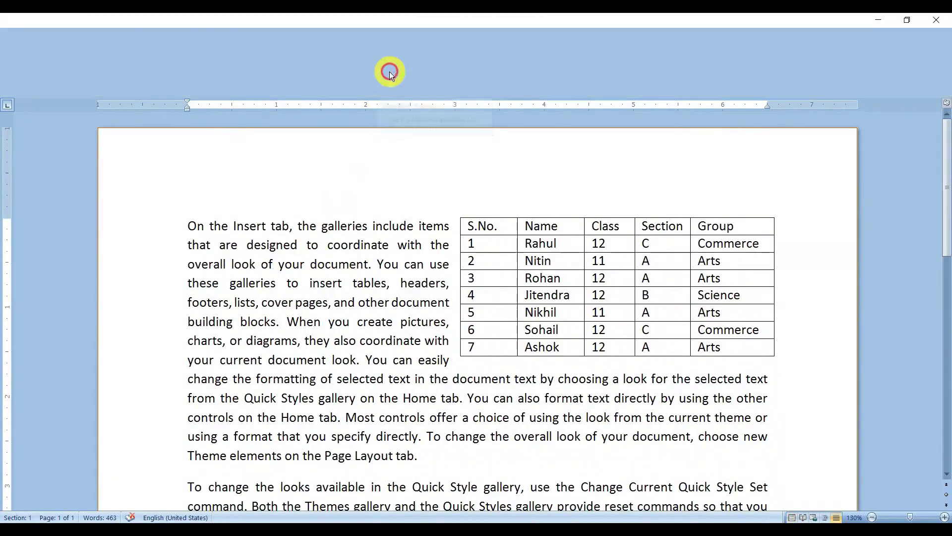
Set the table's text wrapping to None in Table Properties and apply it
left_click(488, 272)
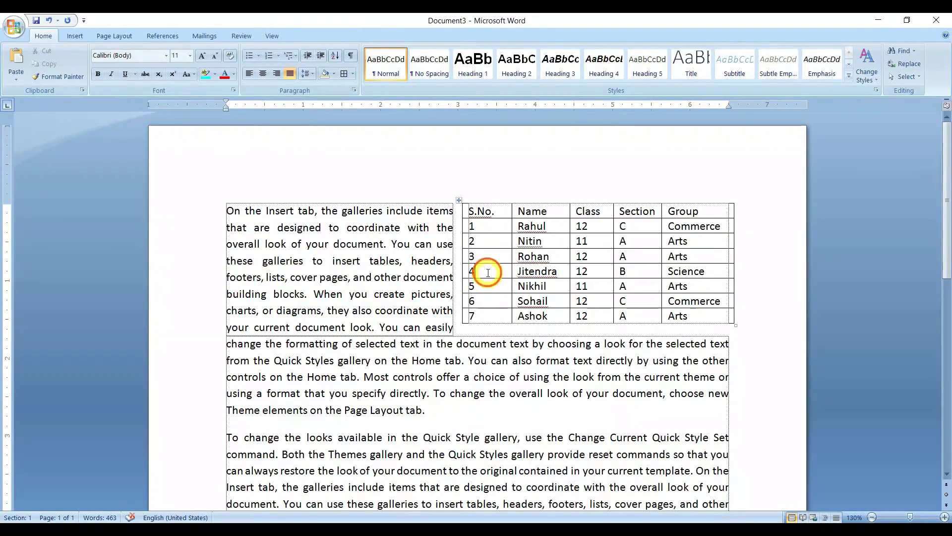
left_click(344, 37)
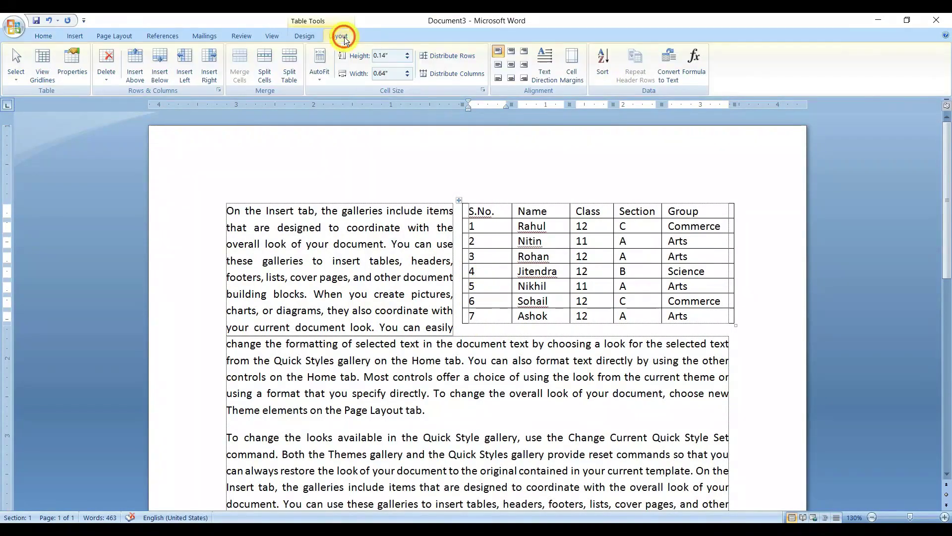
left_click(78, 65)
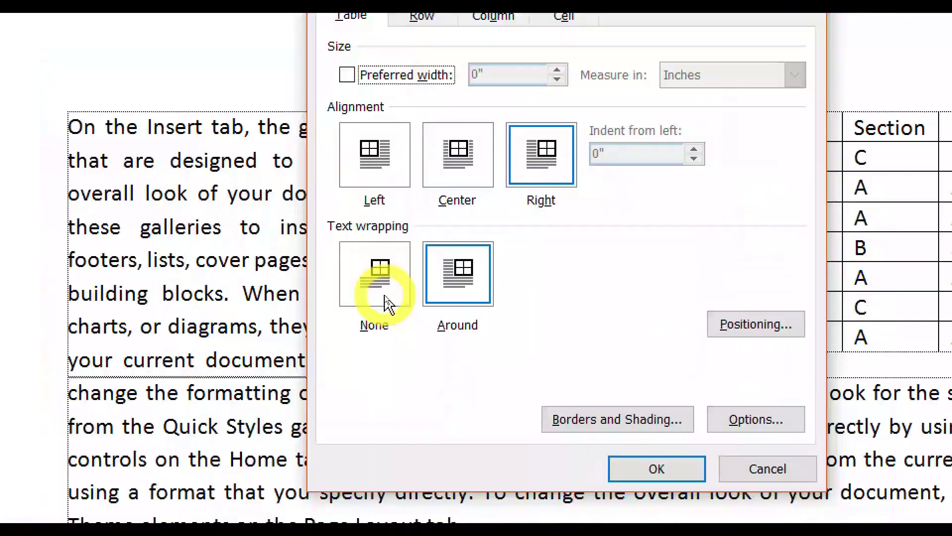
left_click(385, 294)
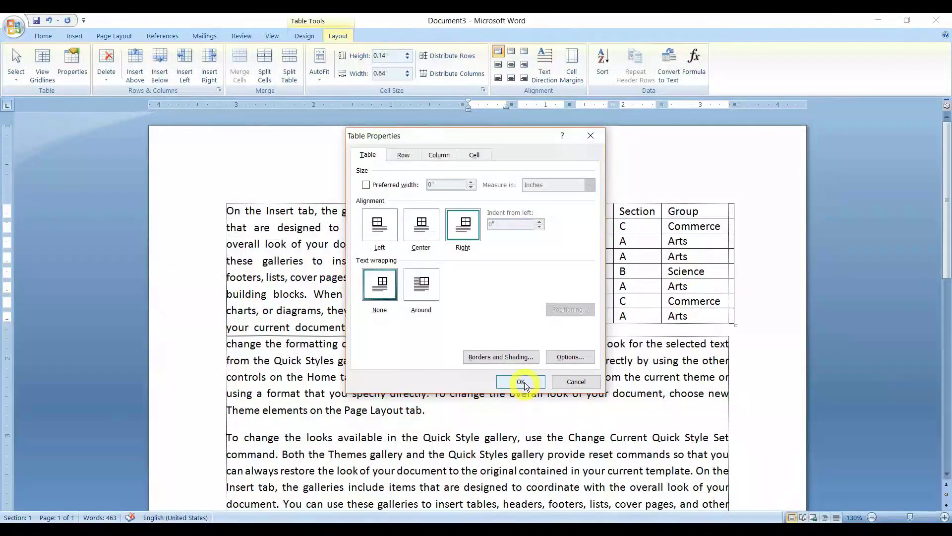
left_click(521, 385)
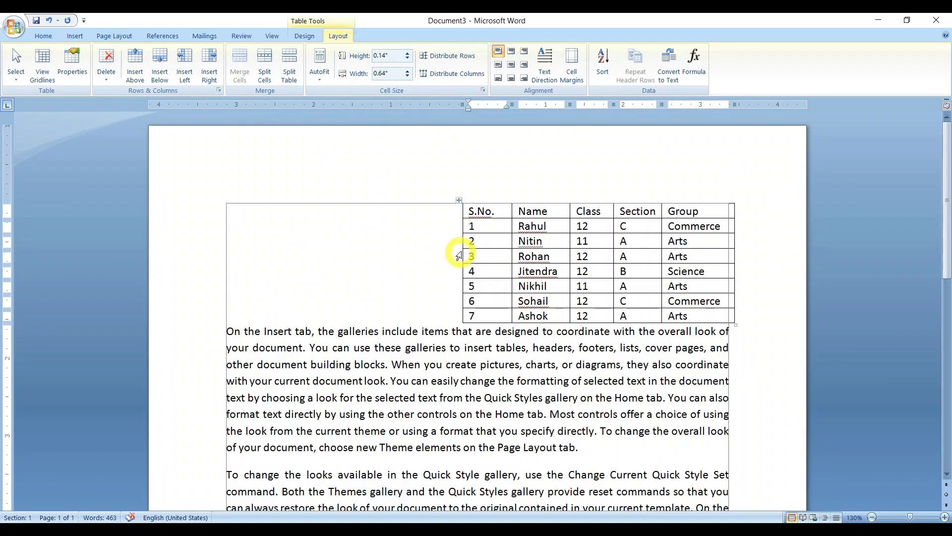
Widen the S.No. column leftward to about 2.2" and apply AutoFit Window to the table
left_click_drag(462, 246, 342, 251)
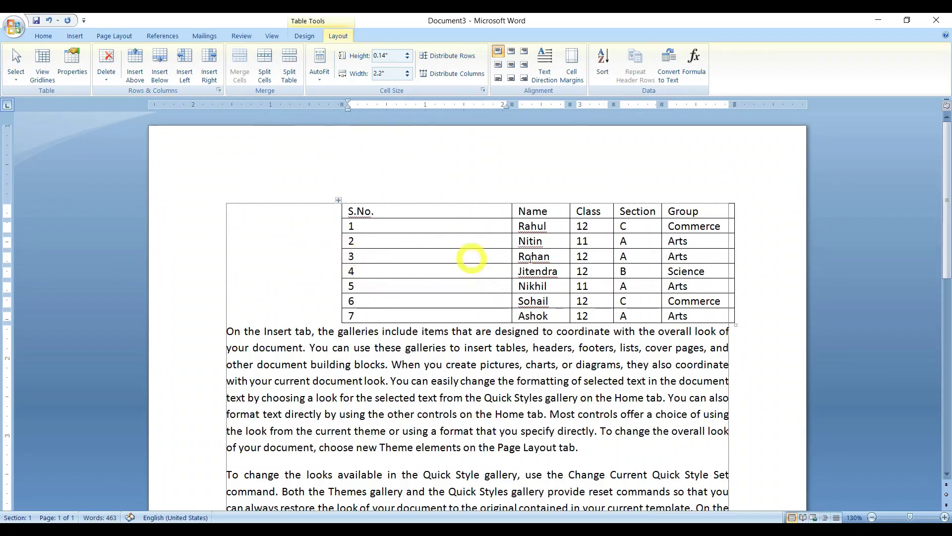
left_click(409, 227)
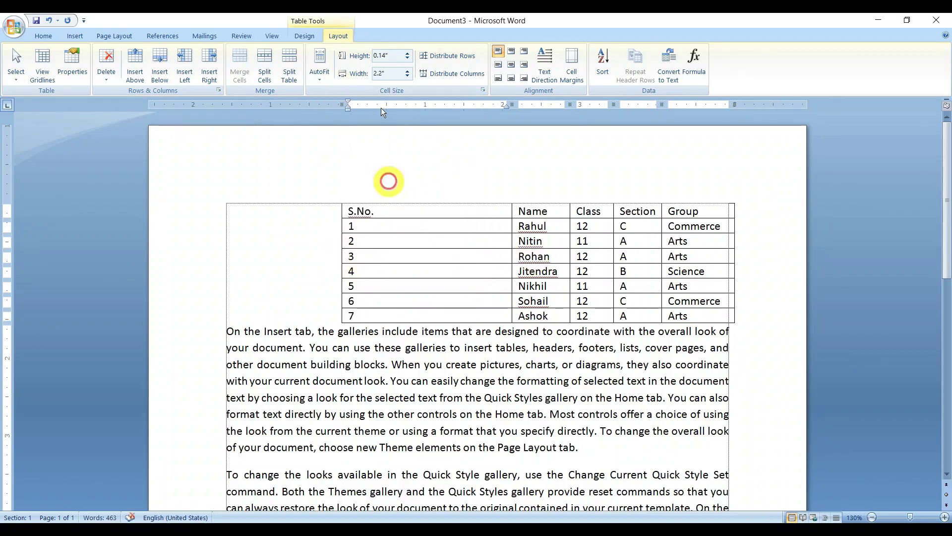
left_click(324, 78)
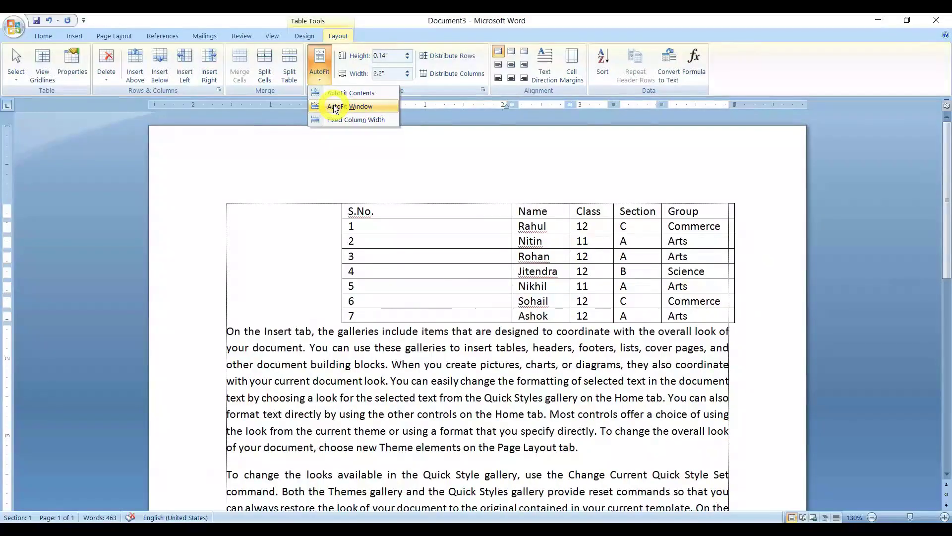
left_click(335, 107)
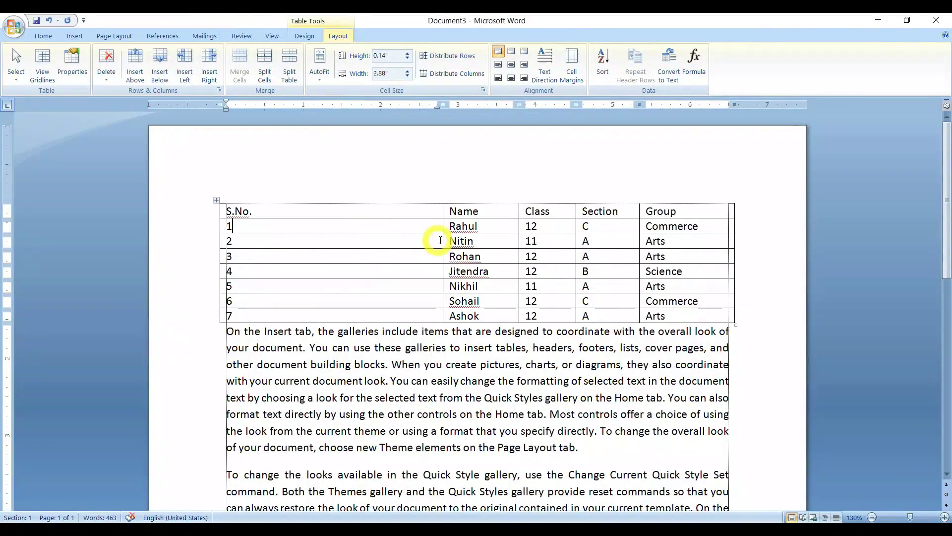
Narrow the S.No. column to about 1.26" by shifting its border with the Name column
left_click_drag(443, 241, 318, 240)
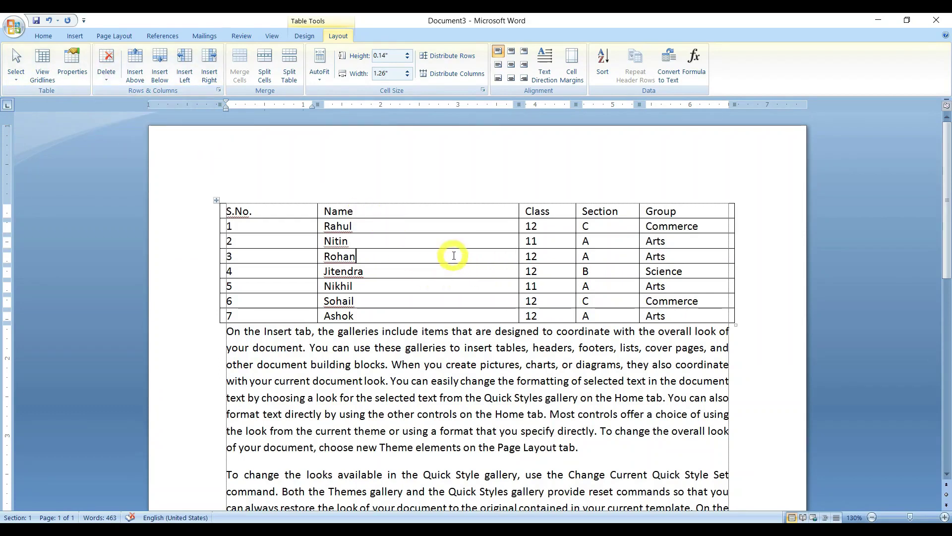
scroll(453, 255, "up", 5)
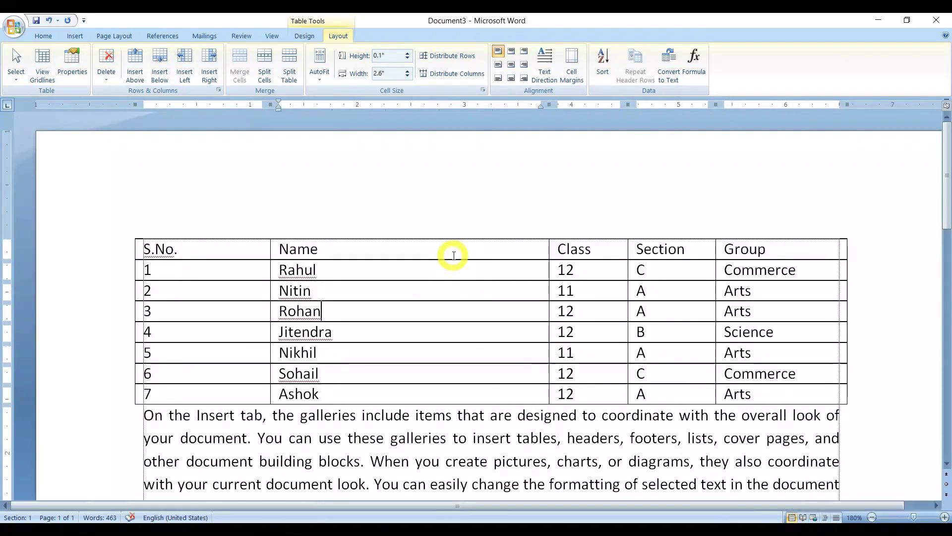
Delete the Name cell of the S.No. 3 row using the Shift cells up option, and undo the deletion
left_click(281, 311)
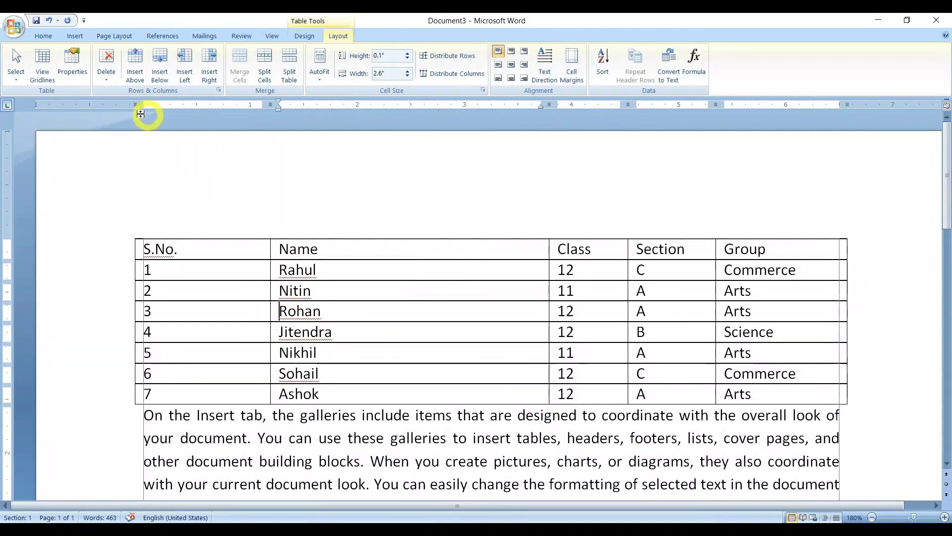
left_click(112, 79)
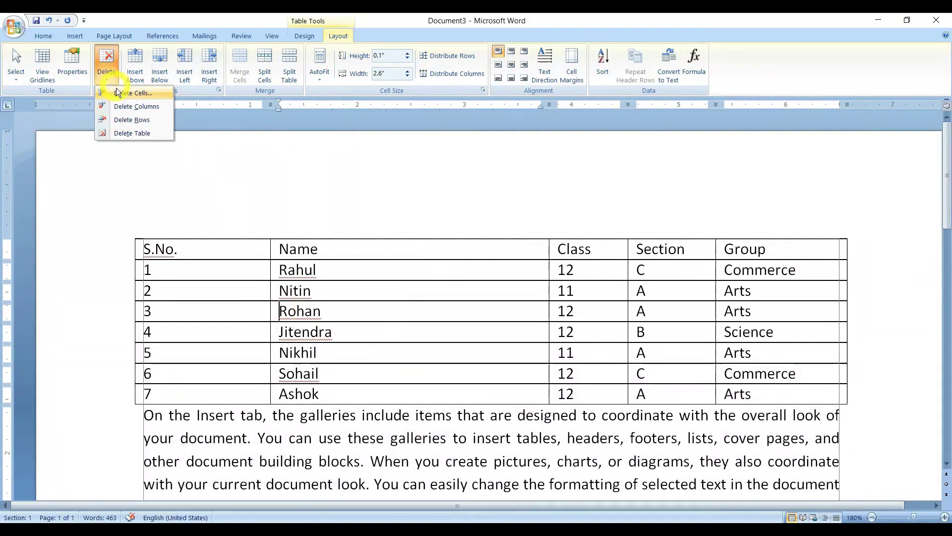
left_click(120, 93)
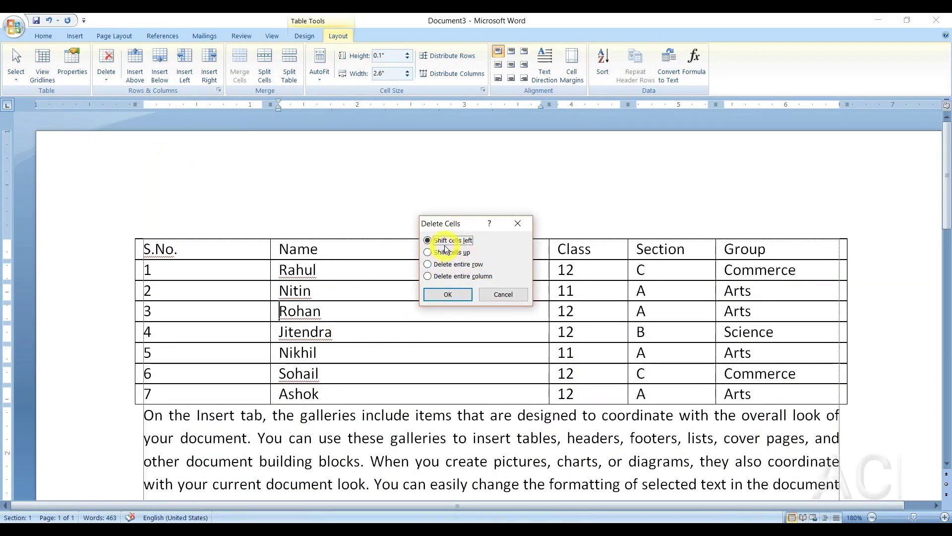
left_click_drag(446, 222, 456, 186)
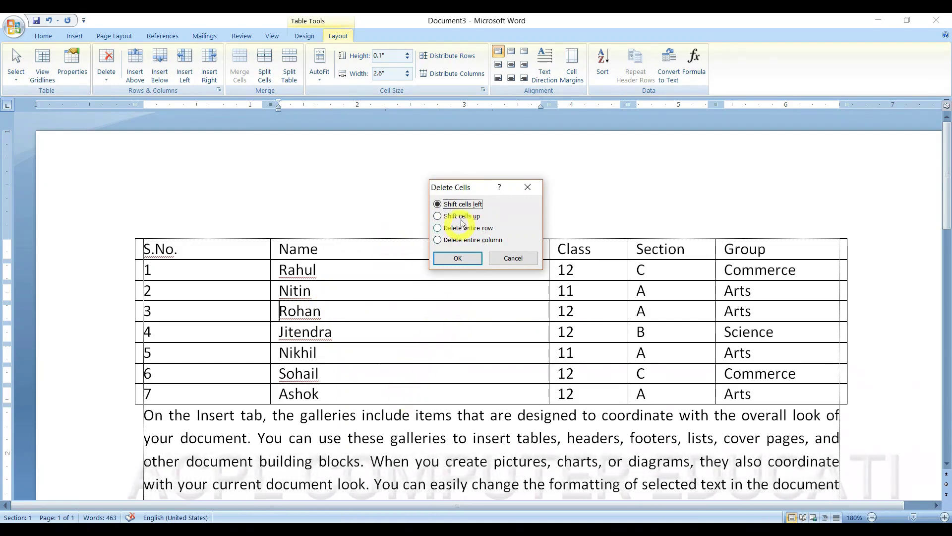
left_click(443, 216)
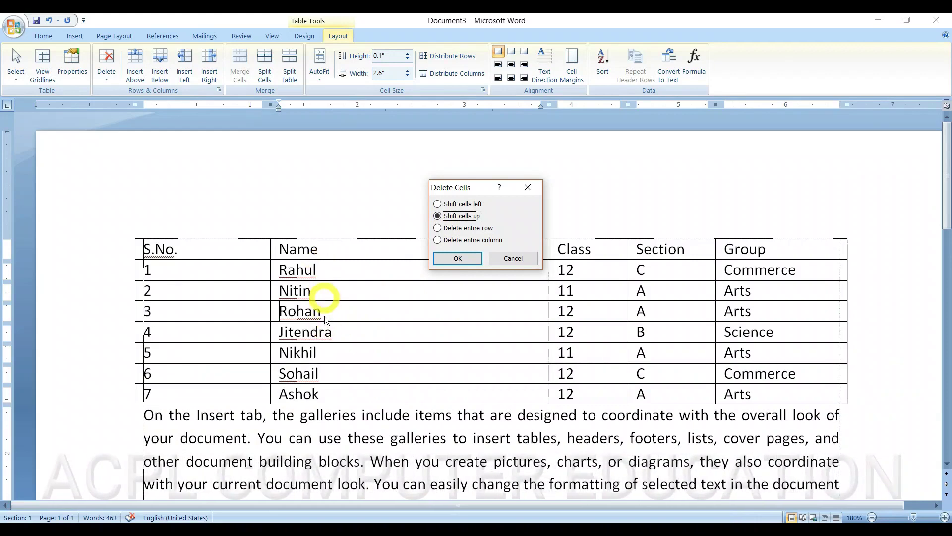
left_click(457, 258)
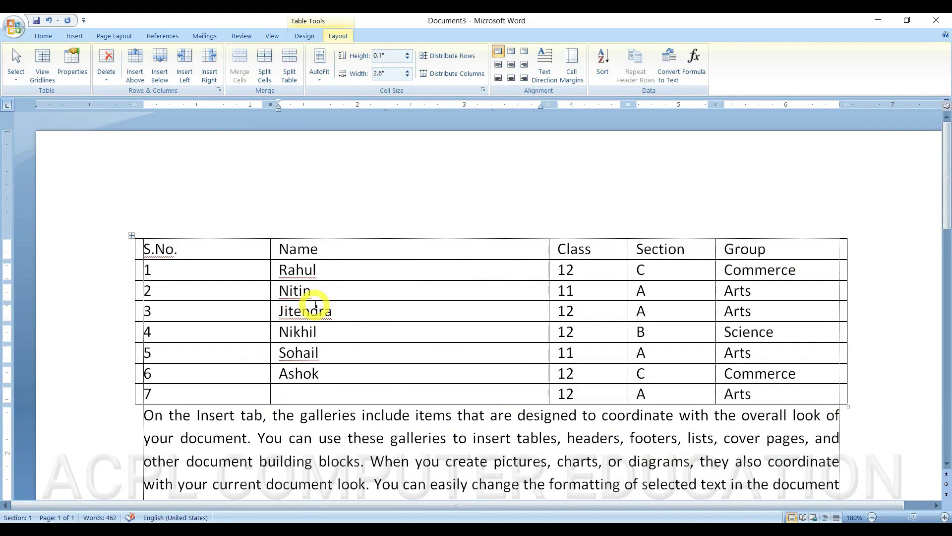
key("ctrl+z")
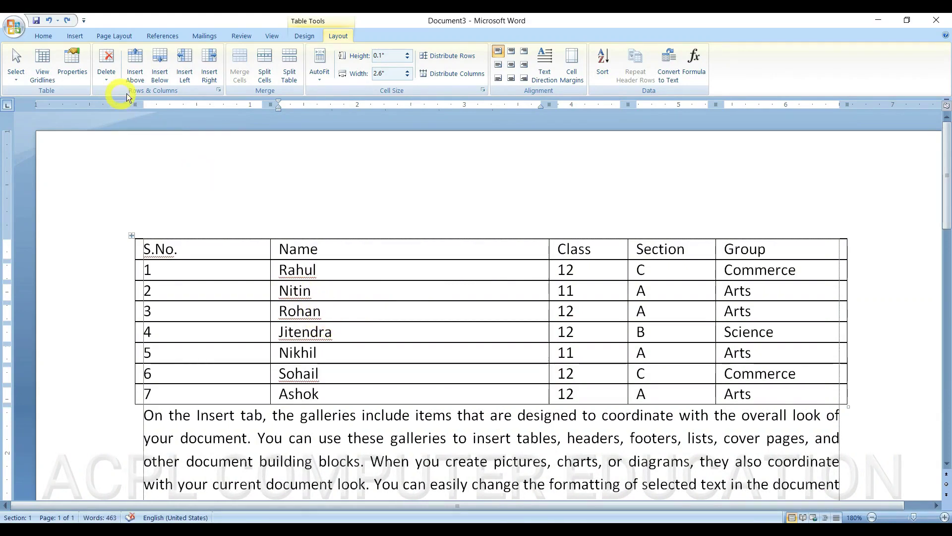
Clear the contents of the whole S.No. 3 row and undo it, repeating the demonstration twice
left_click_drag(182, 312, 751, 312)
key("Delete")
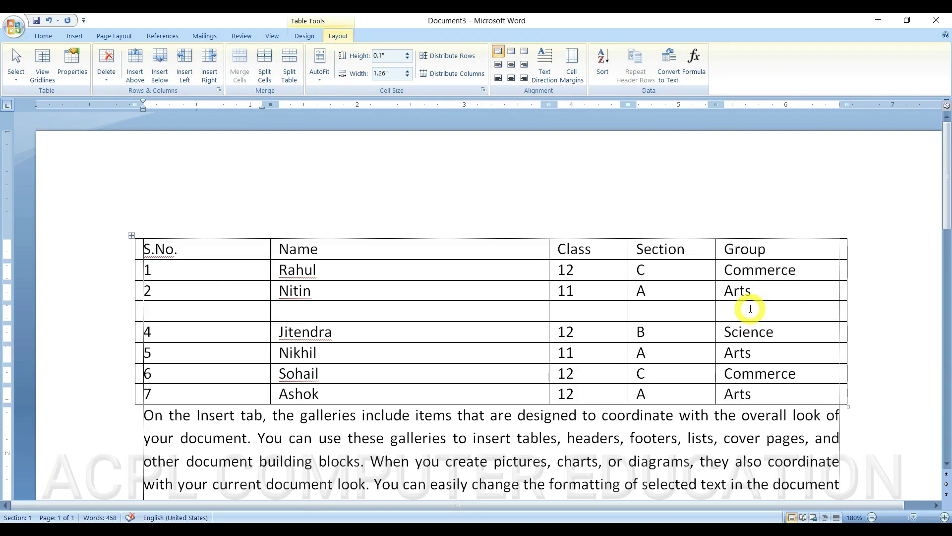
key("ctrl+z")
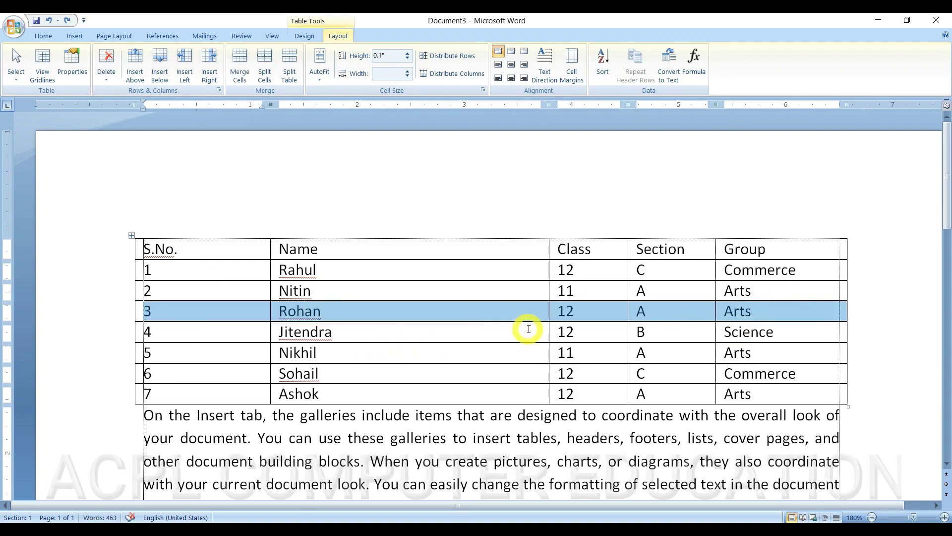
key("Delete")
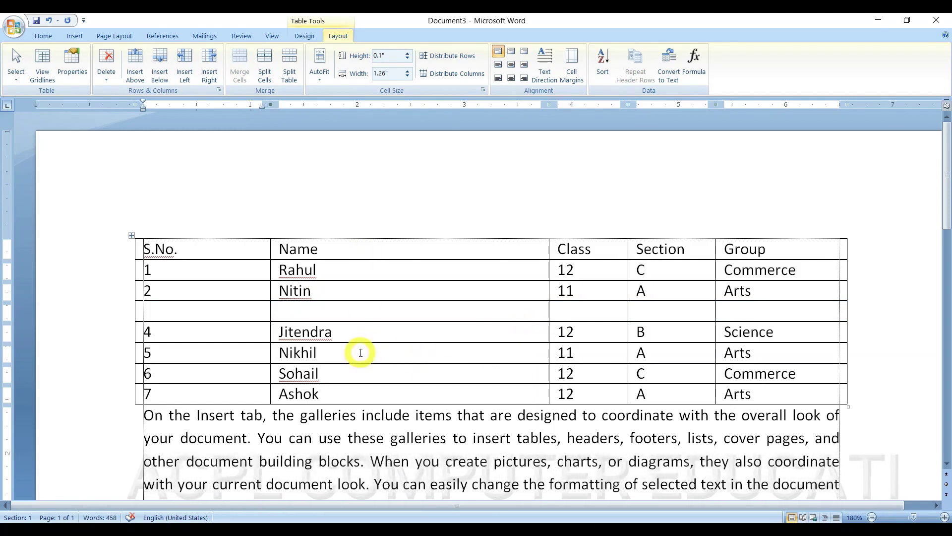
key("ctrl+z")
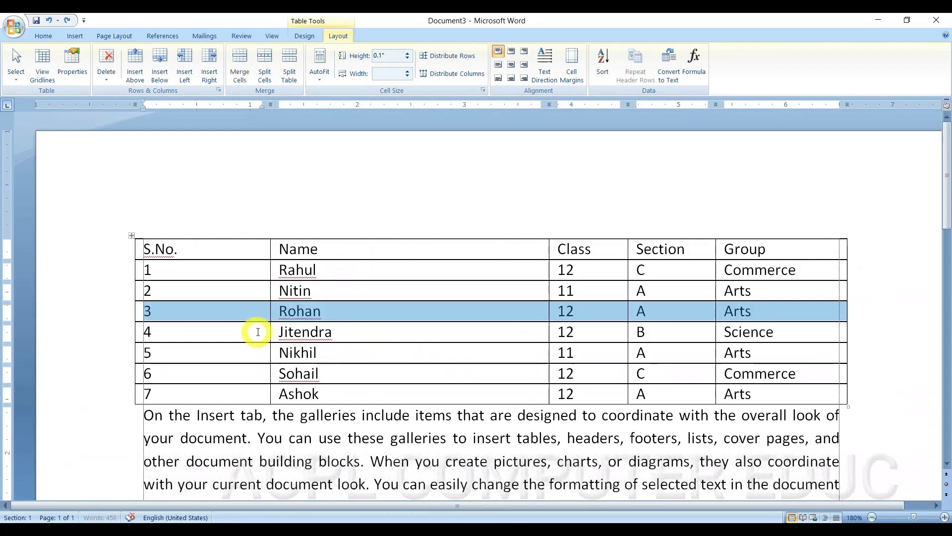
Delete the entire S.No. 3 row from the table, and undo the deletion
left_click(327, 309)
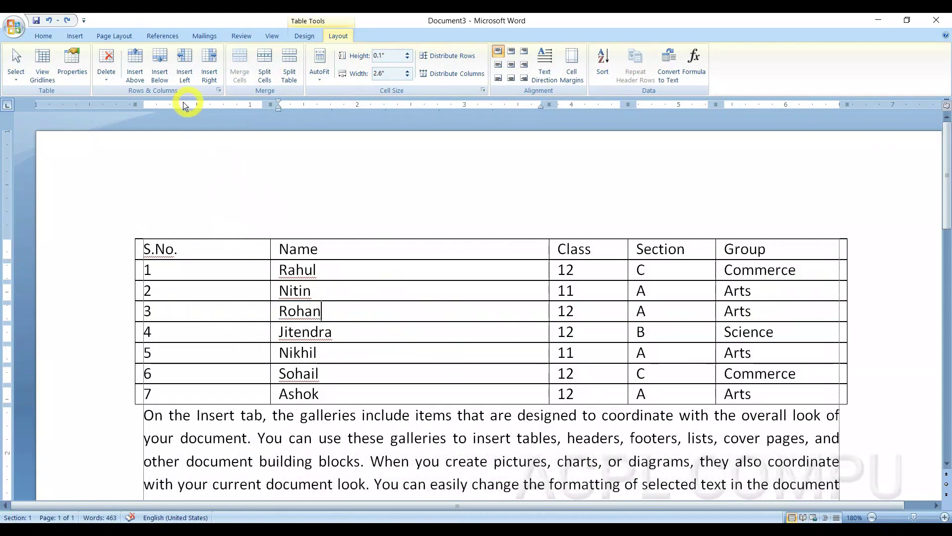
left_click(109, 80)
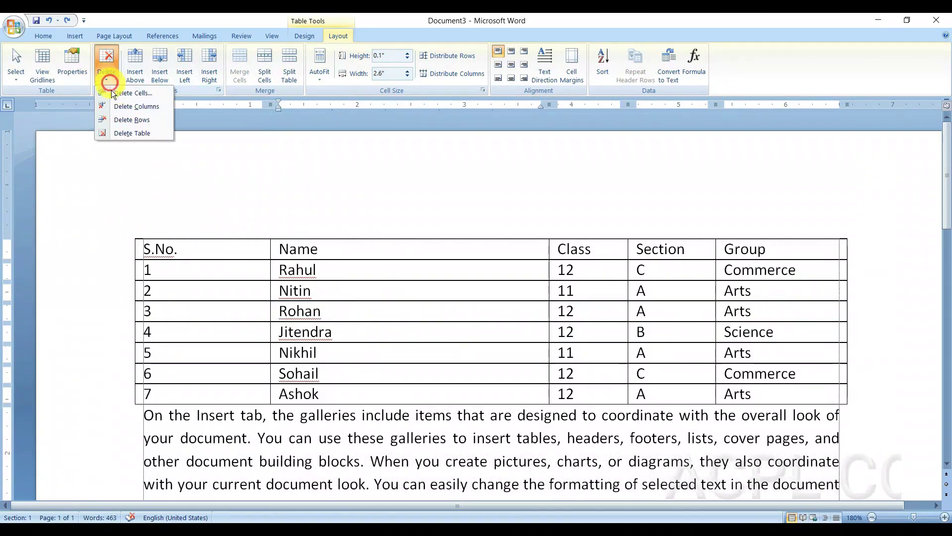
left_click(124, 120)
left_click(154, 292)
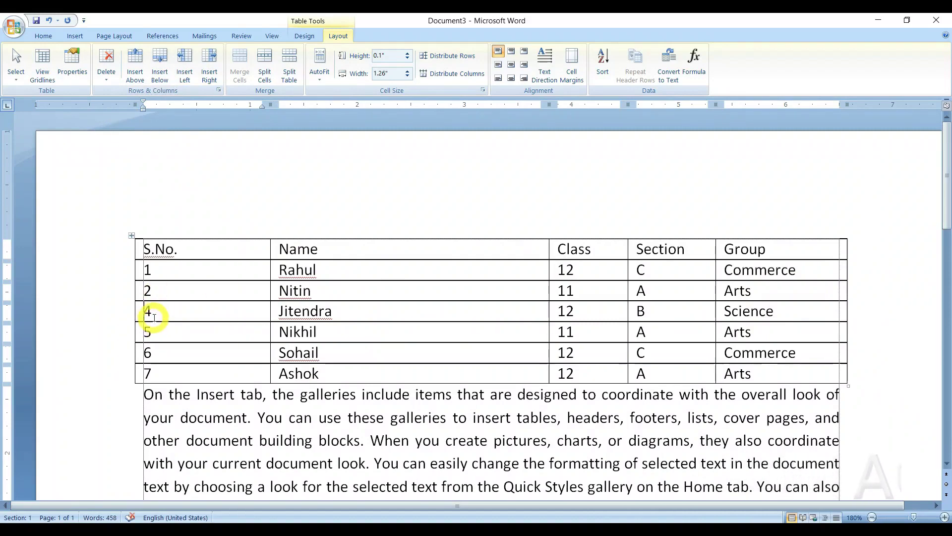
key("ctrl+z")
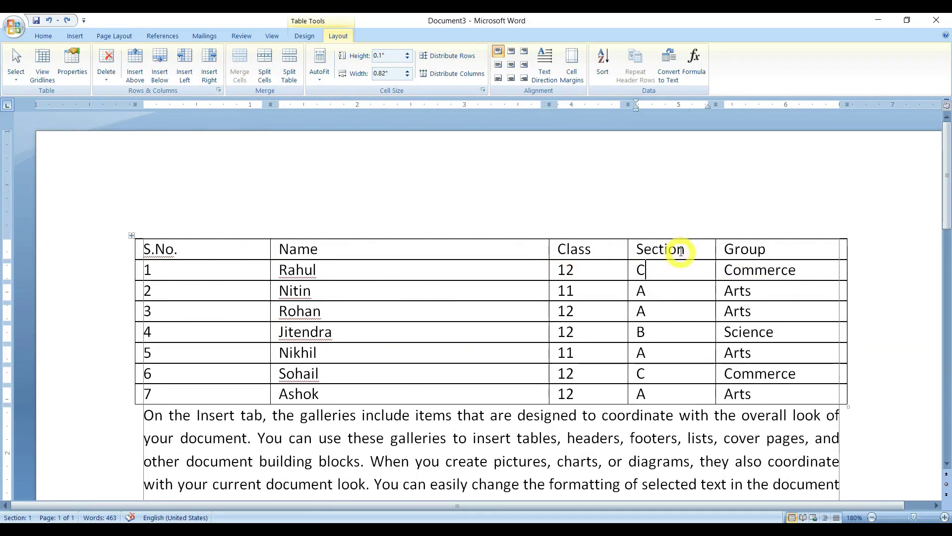
Delete the whole Section column from the table, and undo the deletion
left_click(672, 312)
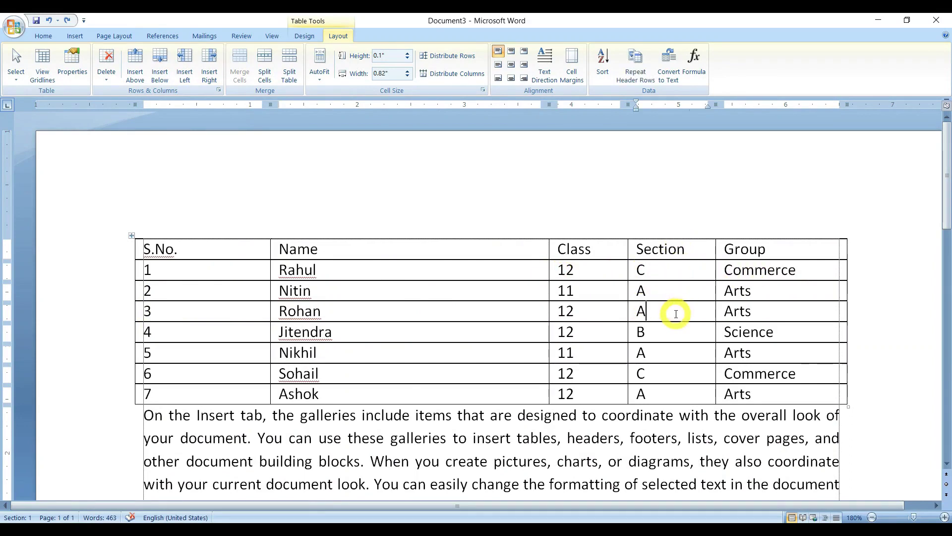
left_click(110, 79)
left_click(117, 108)
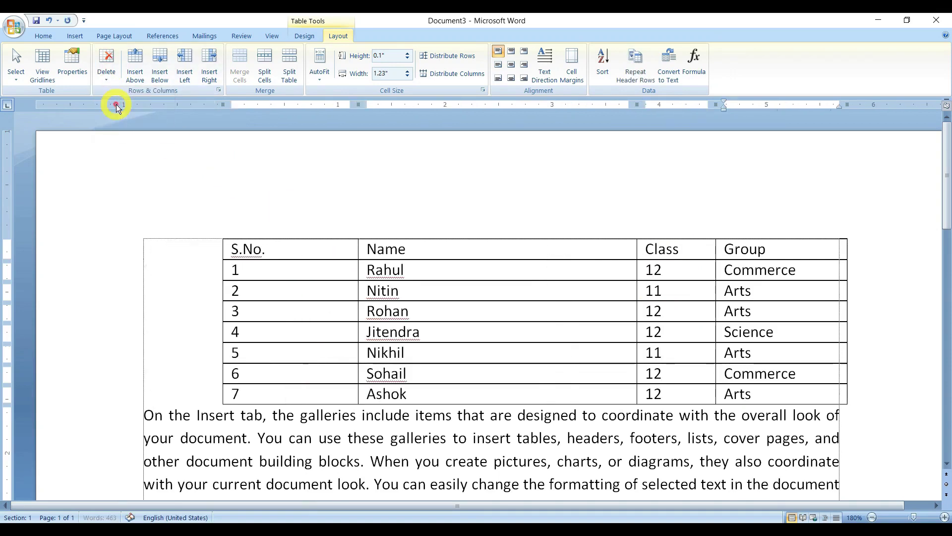
key("ctrl+z")
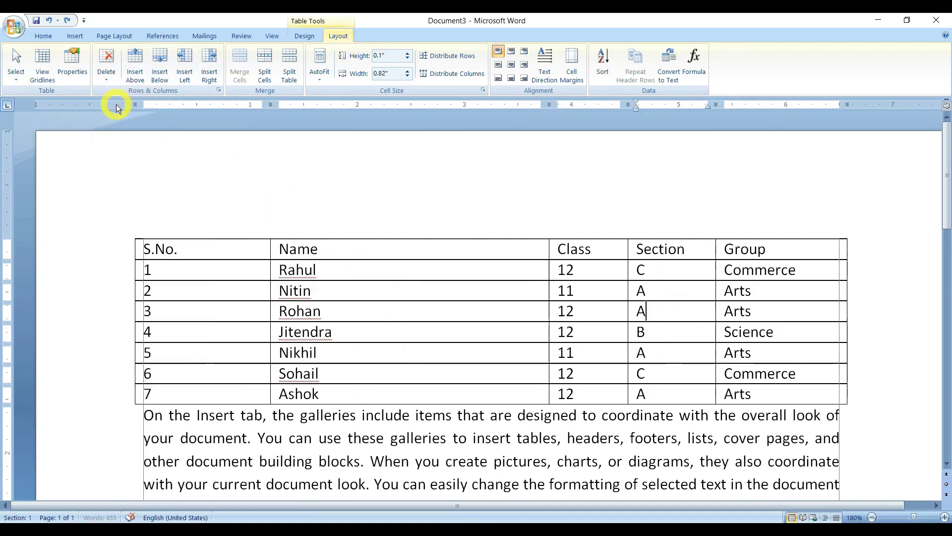
Clear only the contents of the Section column, keeping its empty cells, and undo the clearing
left_click_drag(656, 348, 656, 388)
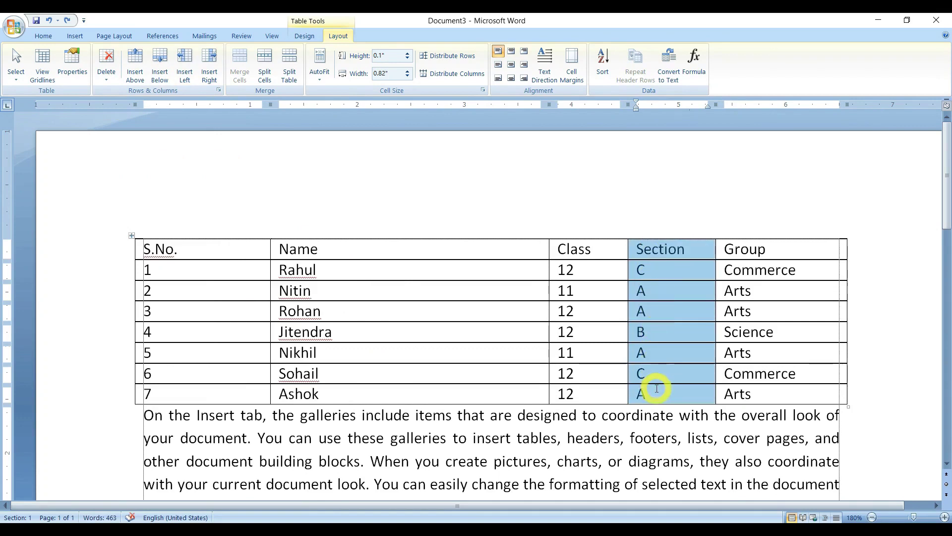
key("Delete")
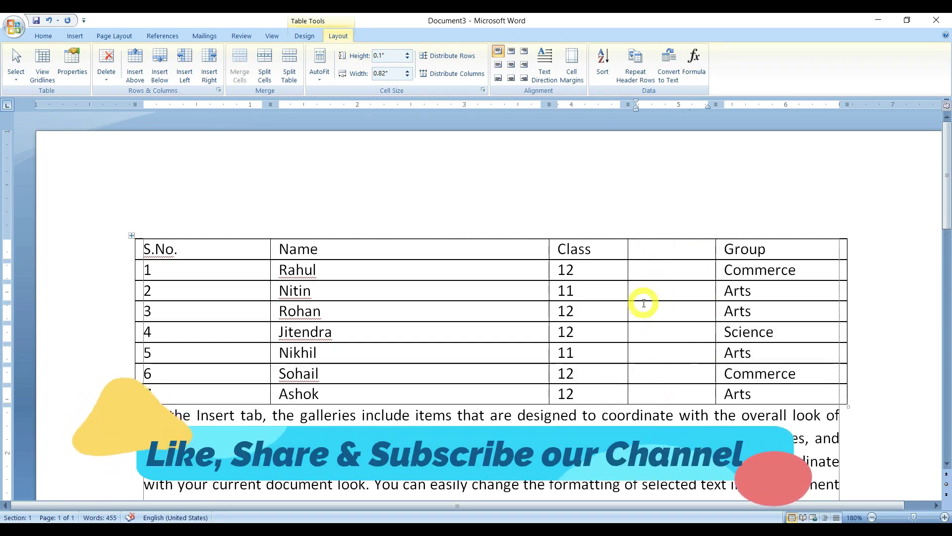
key("ctrl+z")
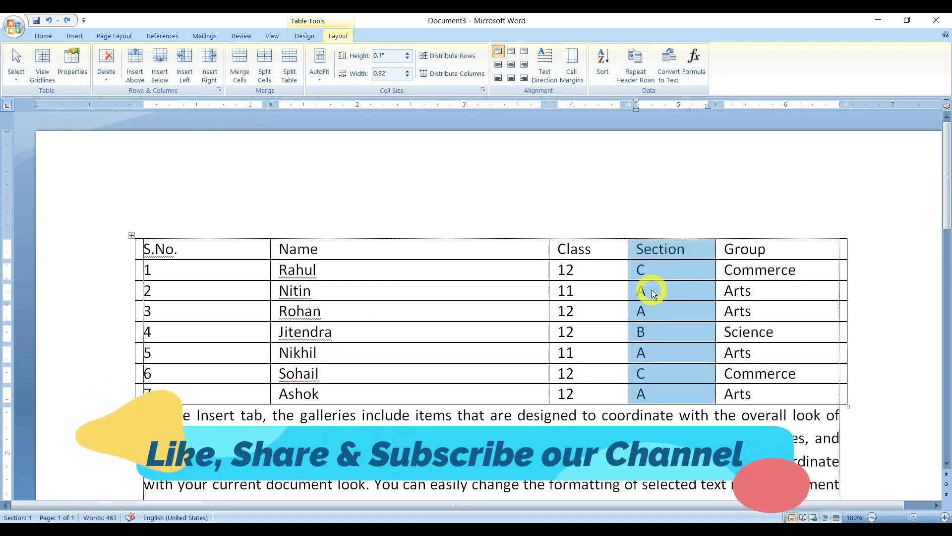
left_click(660, 272)
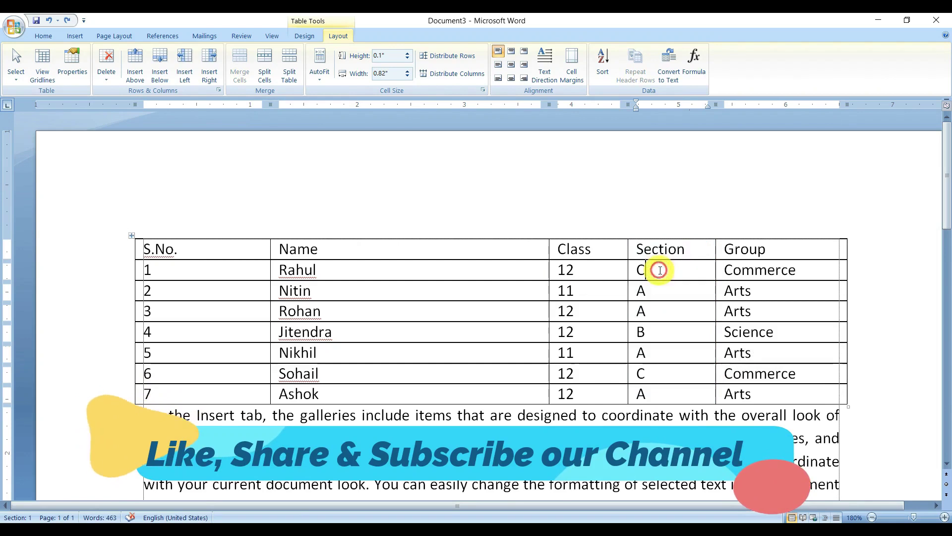
Select all the table's cells and clear their contents, keeping the empty grid, and undo the clearing
left_click(212, 251)
left_click_drag(212, 251, 769, 388)
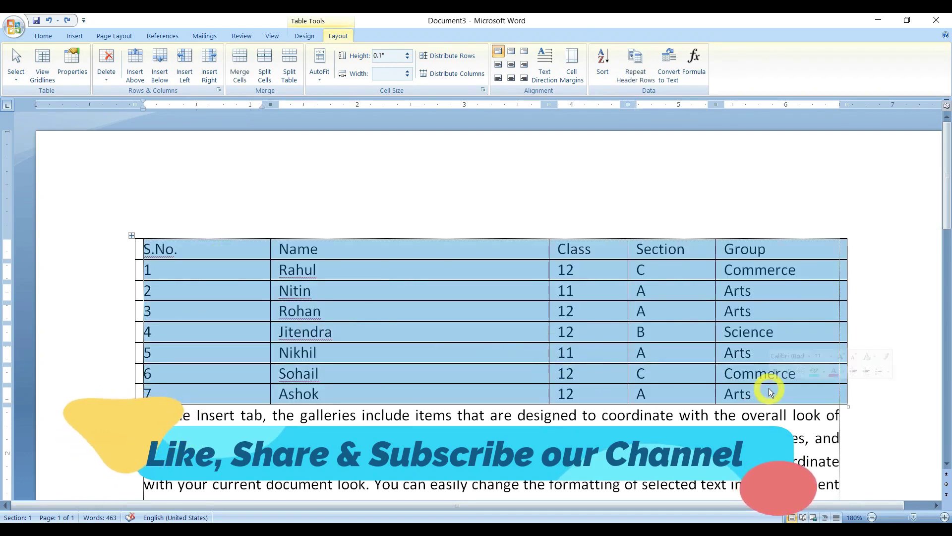
key("Delete")
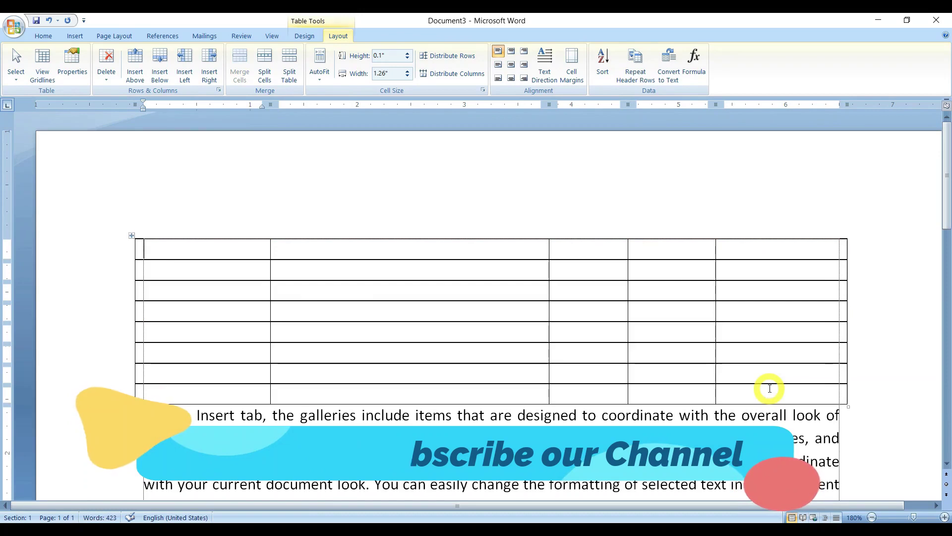
key("ctrl+z")
Delete the complete student table with the Delete Table command, and undo the deletion
left_click(353, 270)
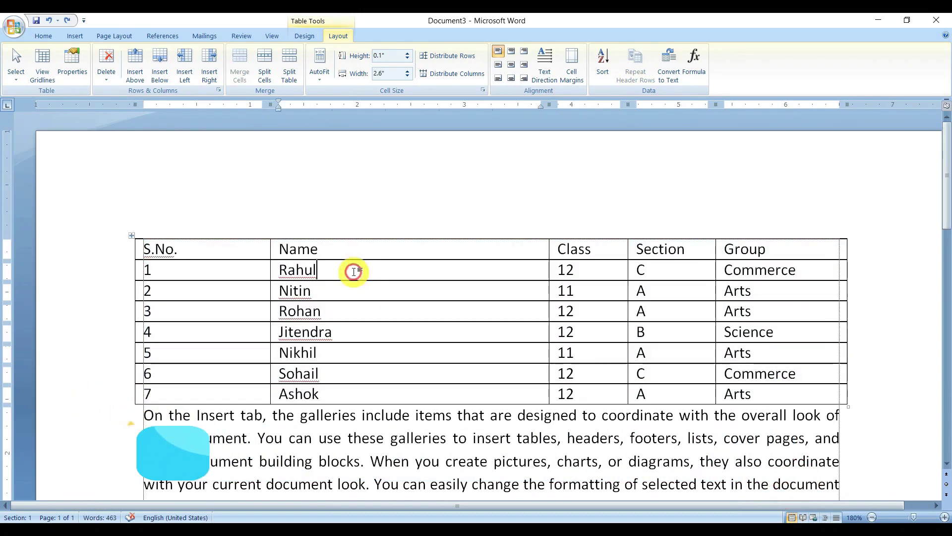
left_click(108, 78)
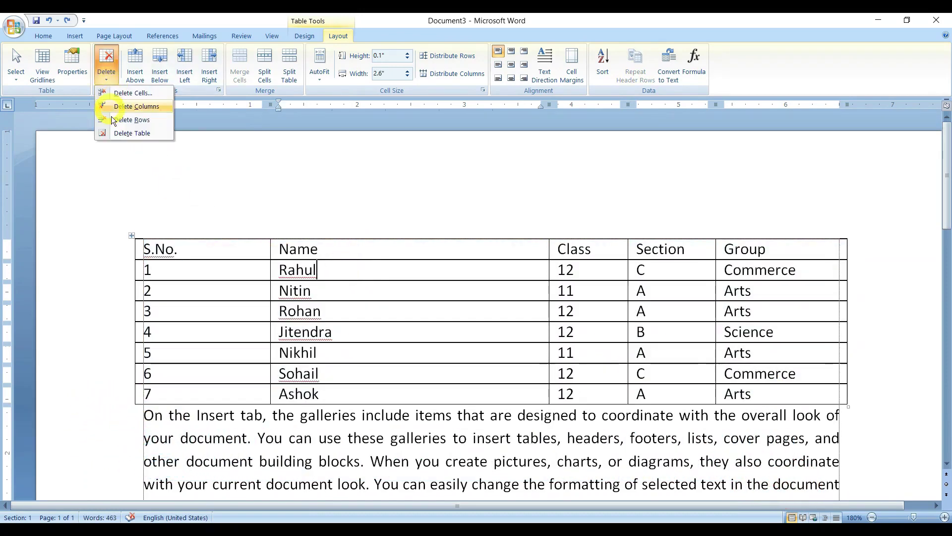
left_click(116, 133)
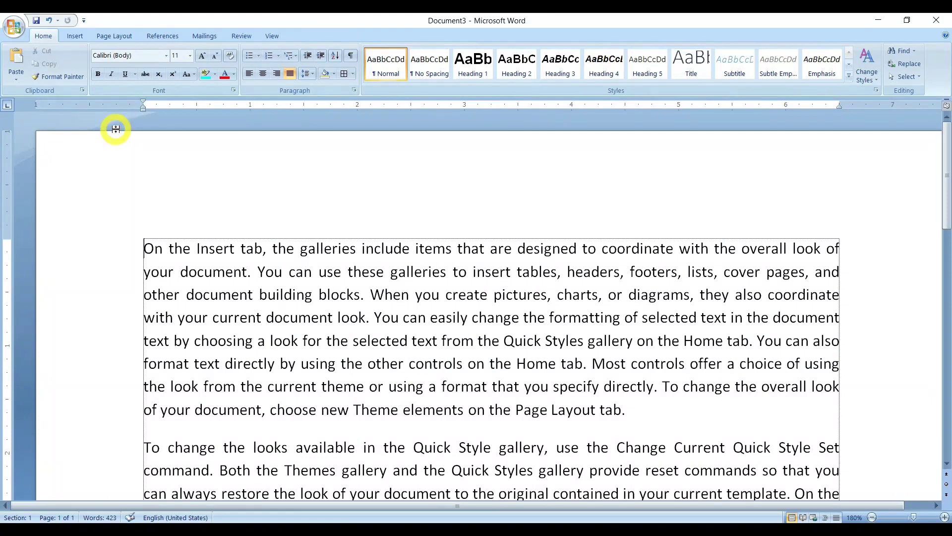
key("ctrl+z")
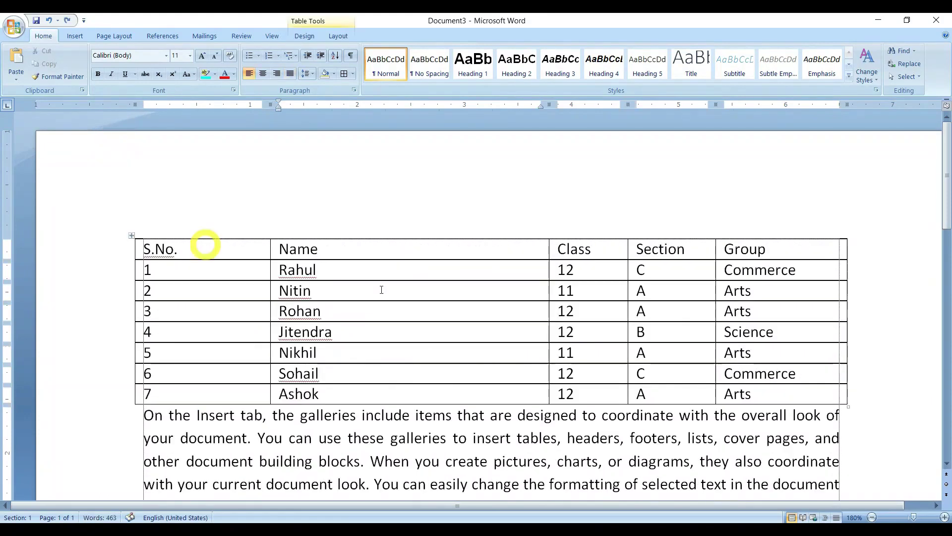
Insert three empty rows above the S.No. 2 row, and undo all three insertions
left_click(461, 308)
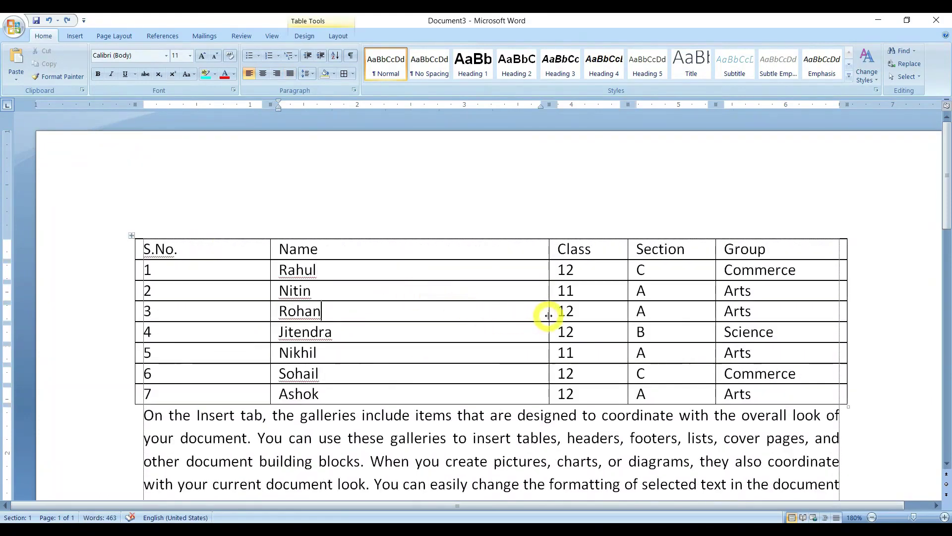
left_click(340, 36)
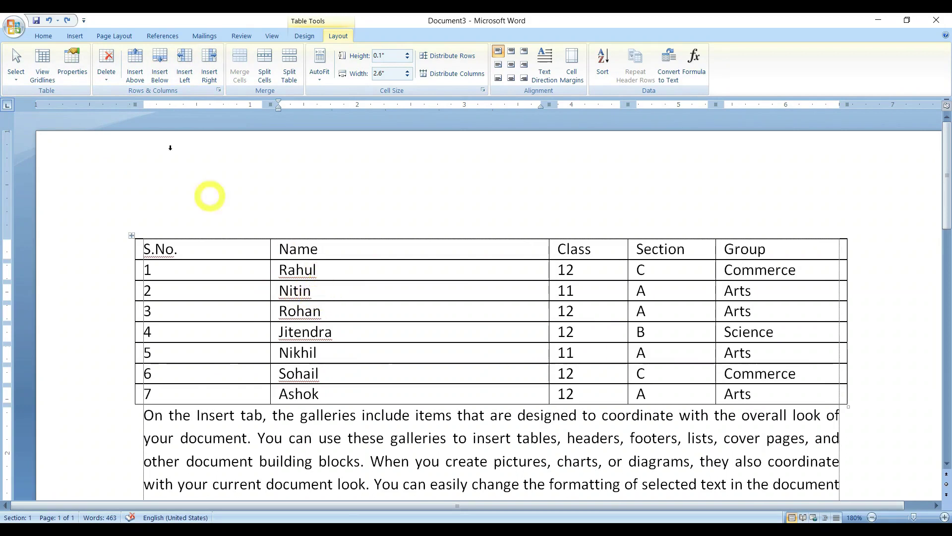
left_click(146, 71)
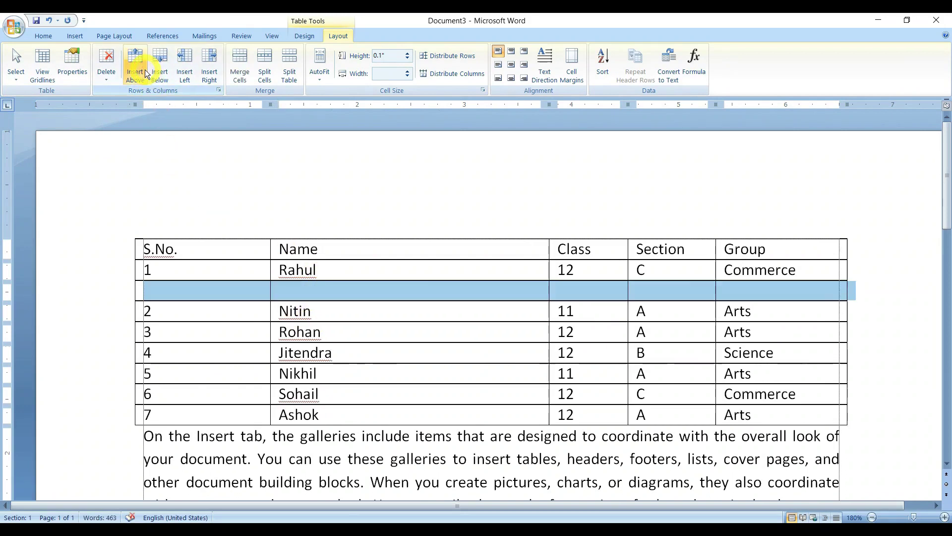
left_click(145, 71)
left_click(145, 70)
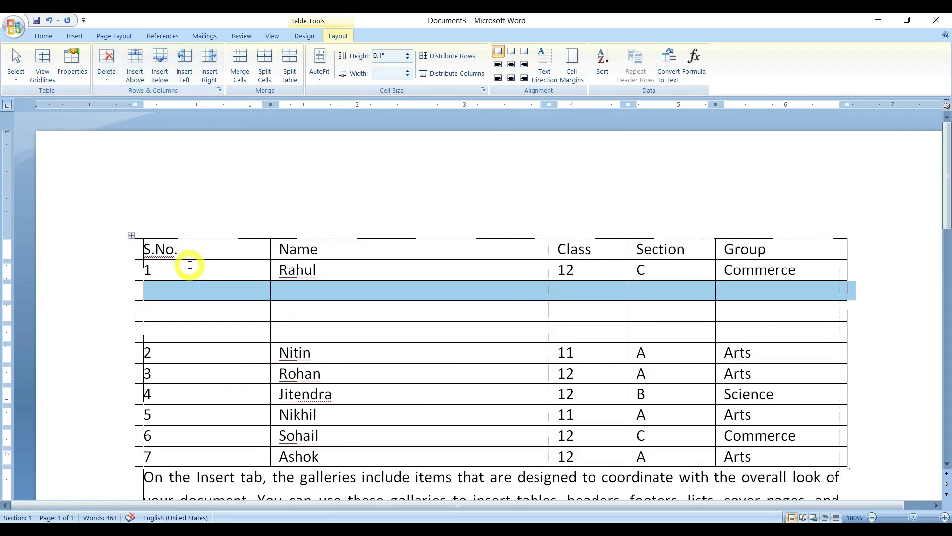
key("ctrl+z")
key("ctrl+z")
key("ctrl+z")
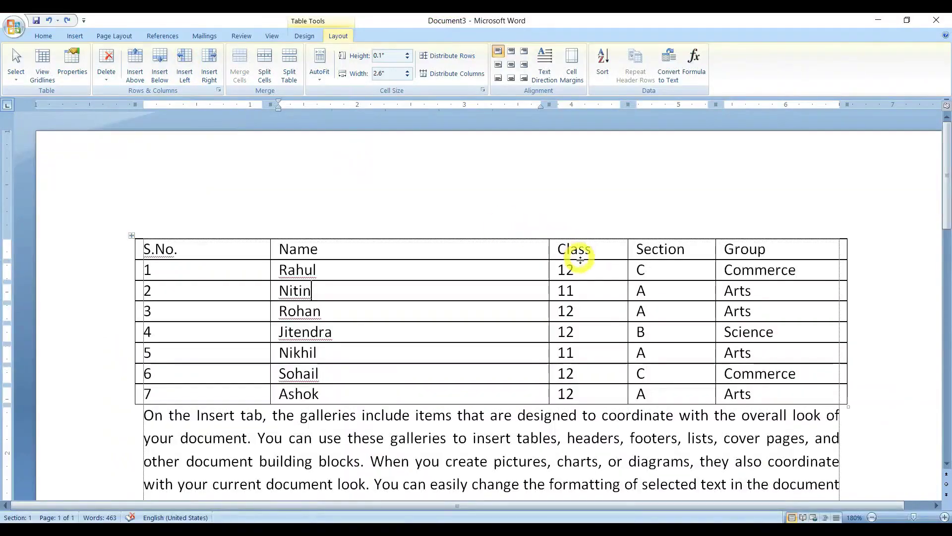
Insert an empty column between the Name and Class columns, and undo the insertion
left_click(820, 396)
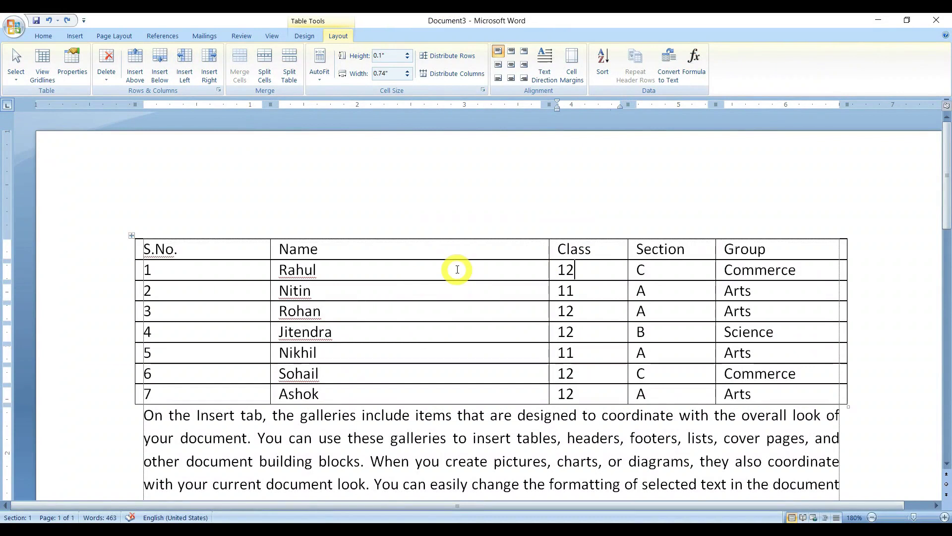
left_click(186, 60)
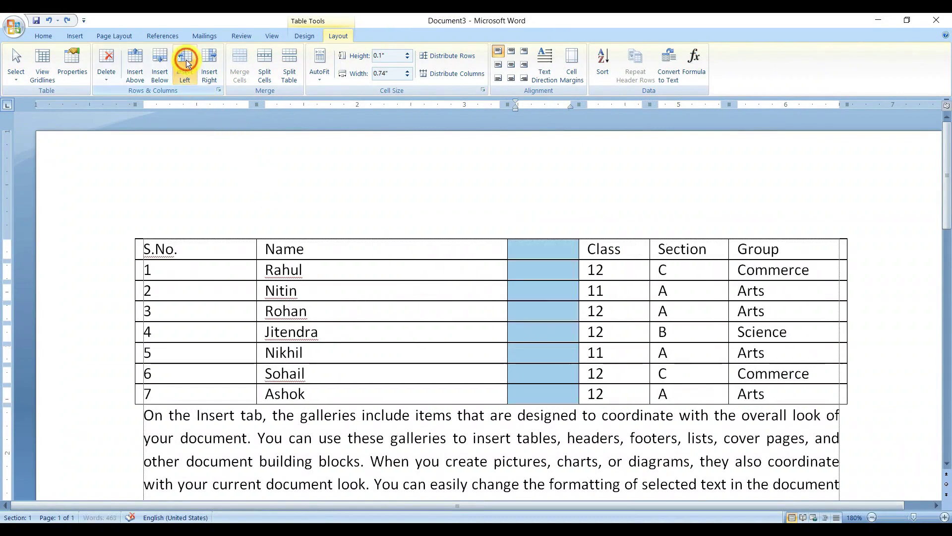
left_click(545, 250)
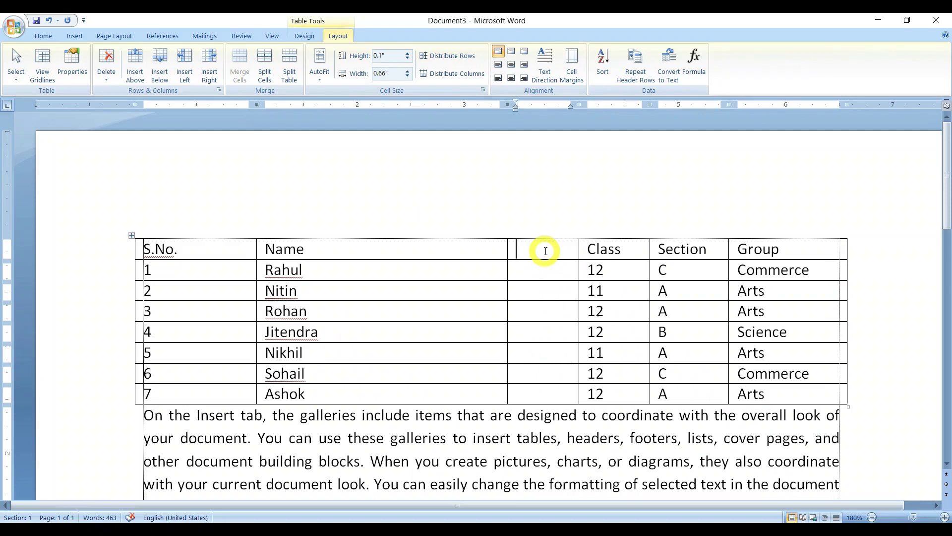
key("ctrl+z")
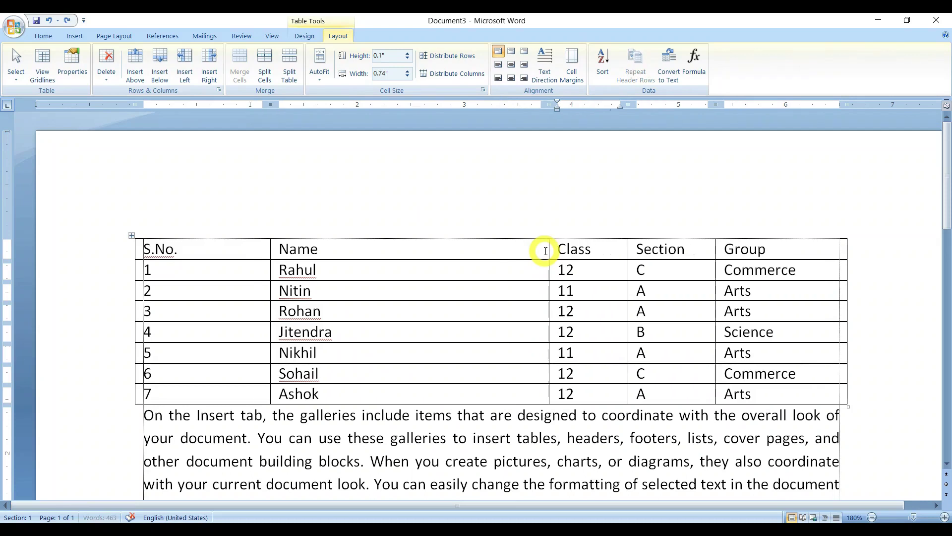